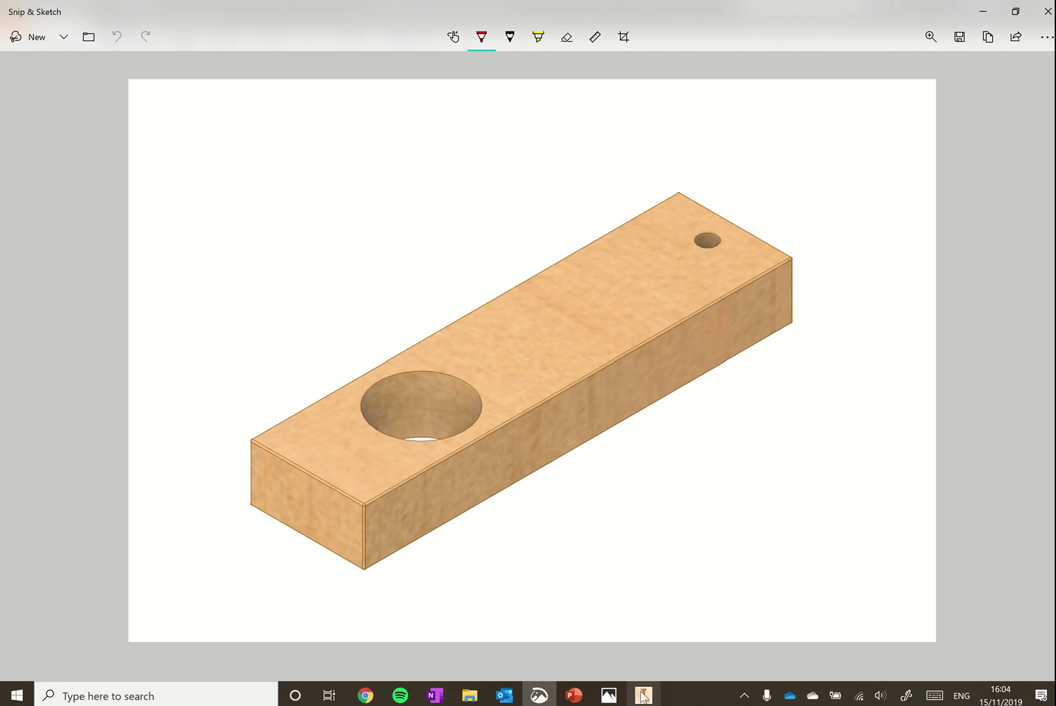
Switch from the Snip & Sketch drawer-block picture to the Autodesk Inventor home page.
{"action": "left_click", "coordinate": [643, 654]}
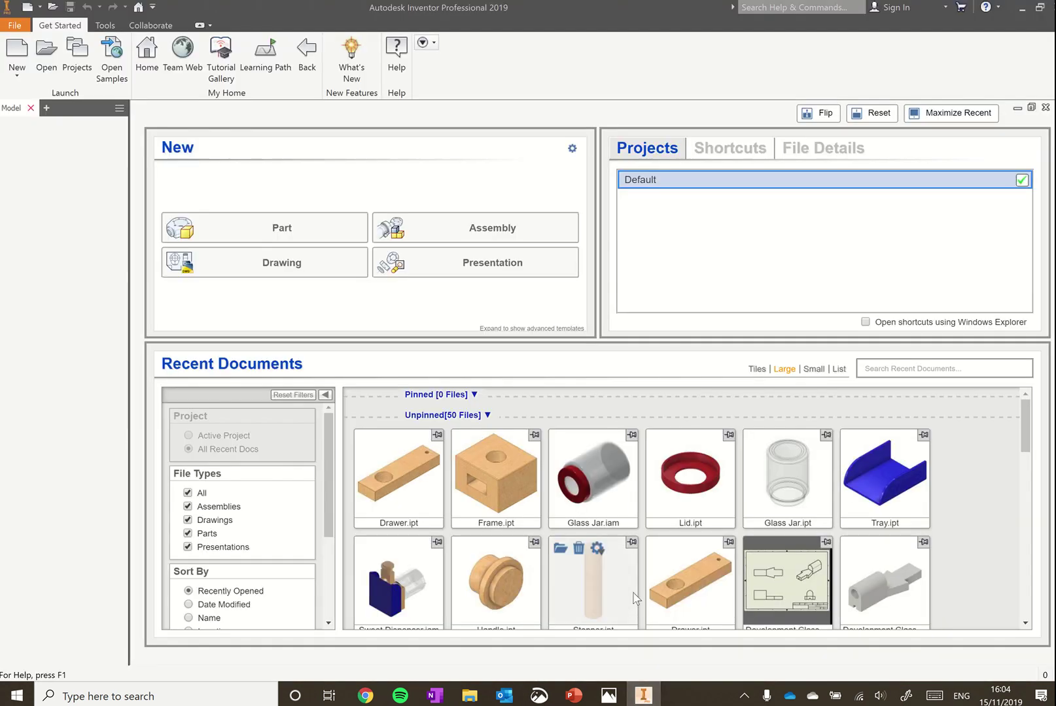
Create a new part, Part3, from the Metric Standard (mm).ipt template.
{"action": "left_click", "coordinate": [165, 265]}
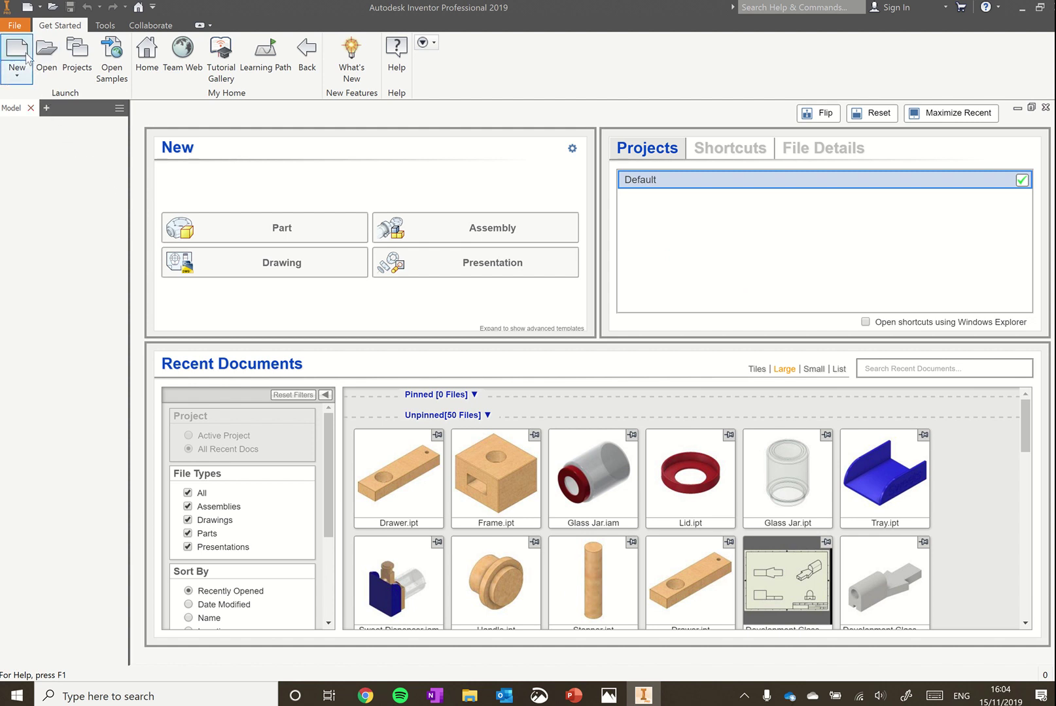
{"action": "left_click", "coordinate": [20, 49]}
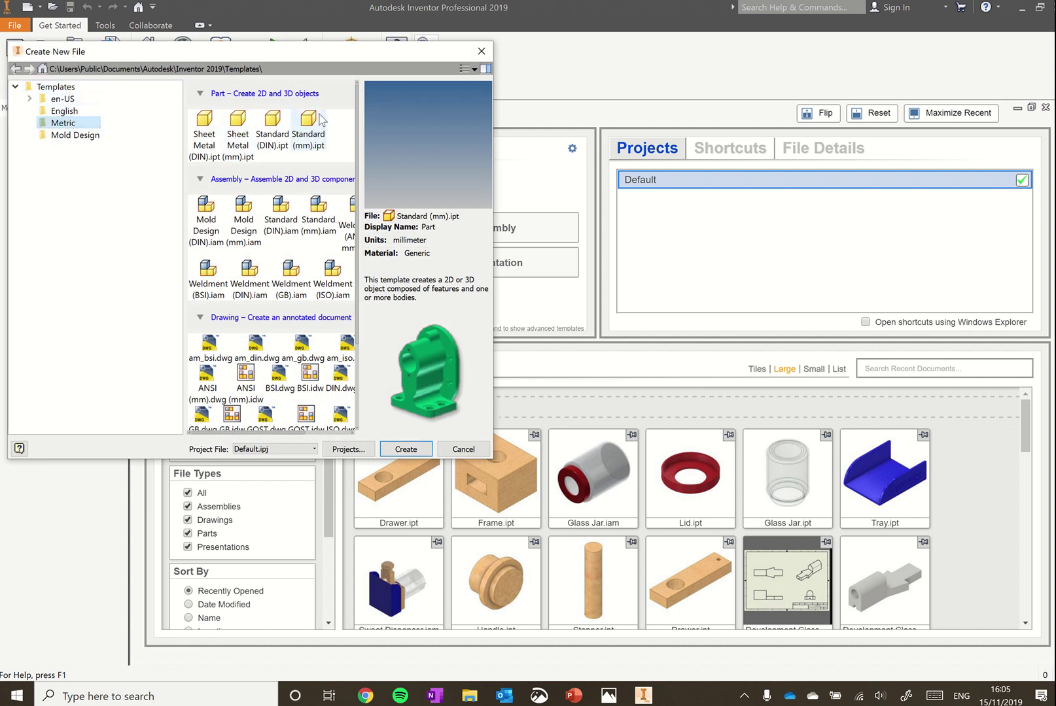
{"action": "left_click", "coordinate": [319, 119]}
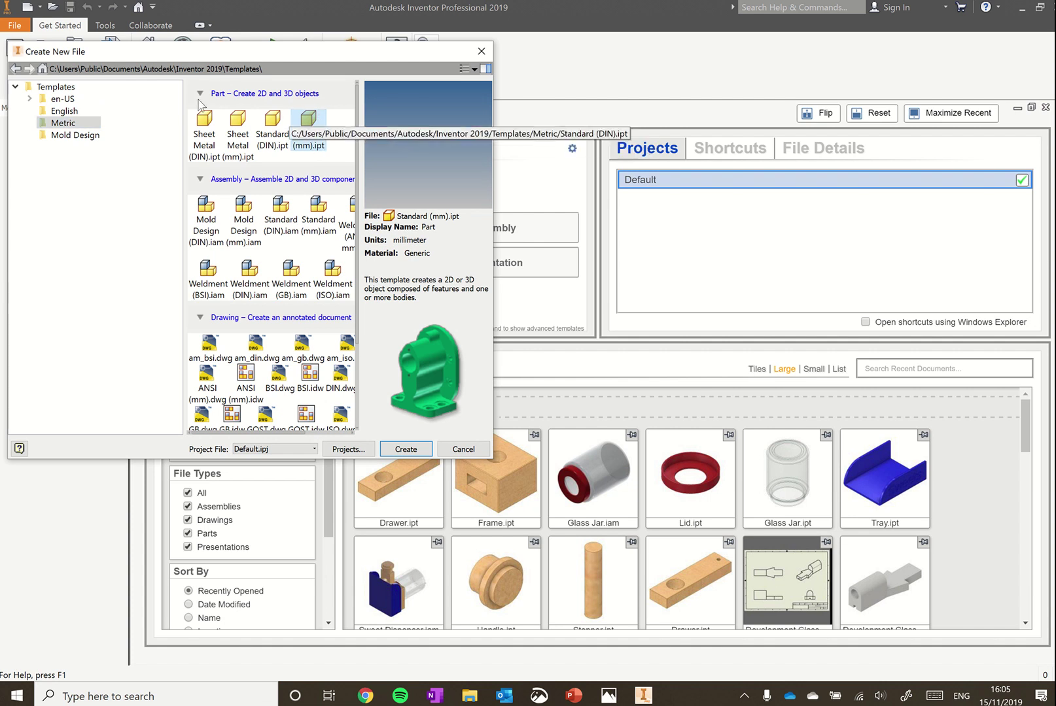
{"action": "left_click", "coordinate": [407, 450]}
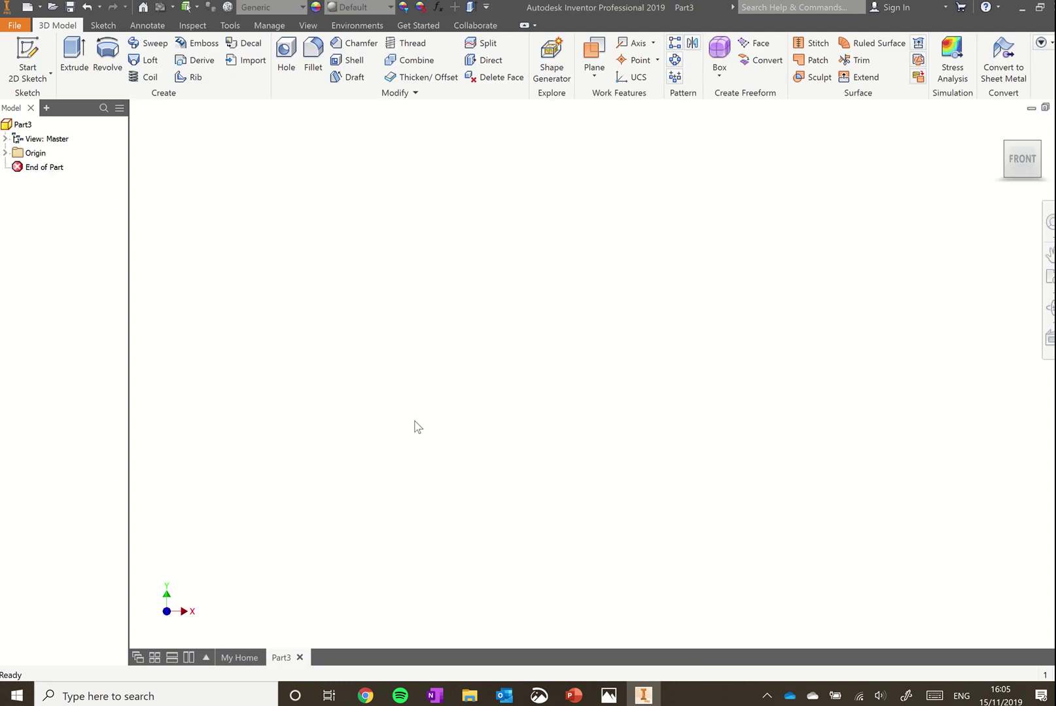
Sketch on the horizontal origin plane a two-point-centre rectangle at the origin, about 186 × 50 mm.
{"action": "left_click", "coordinate": [28, 53]}
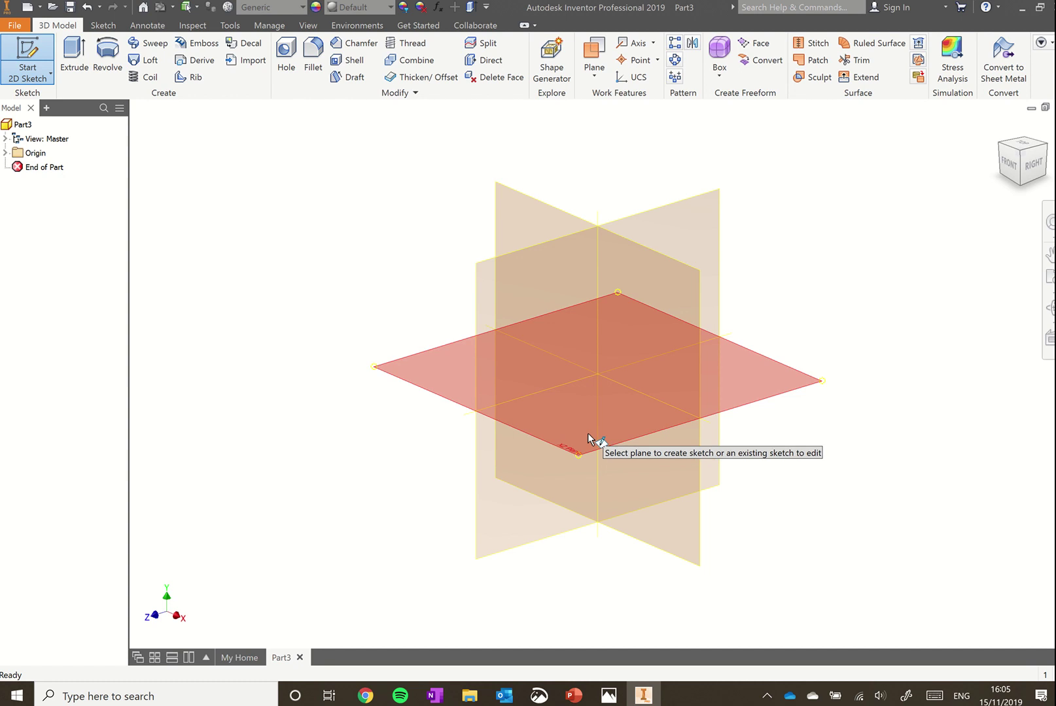
{"action": "left_click", "coordinate": [426, 378]}
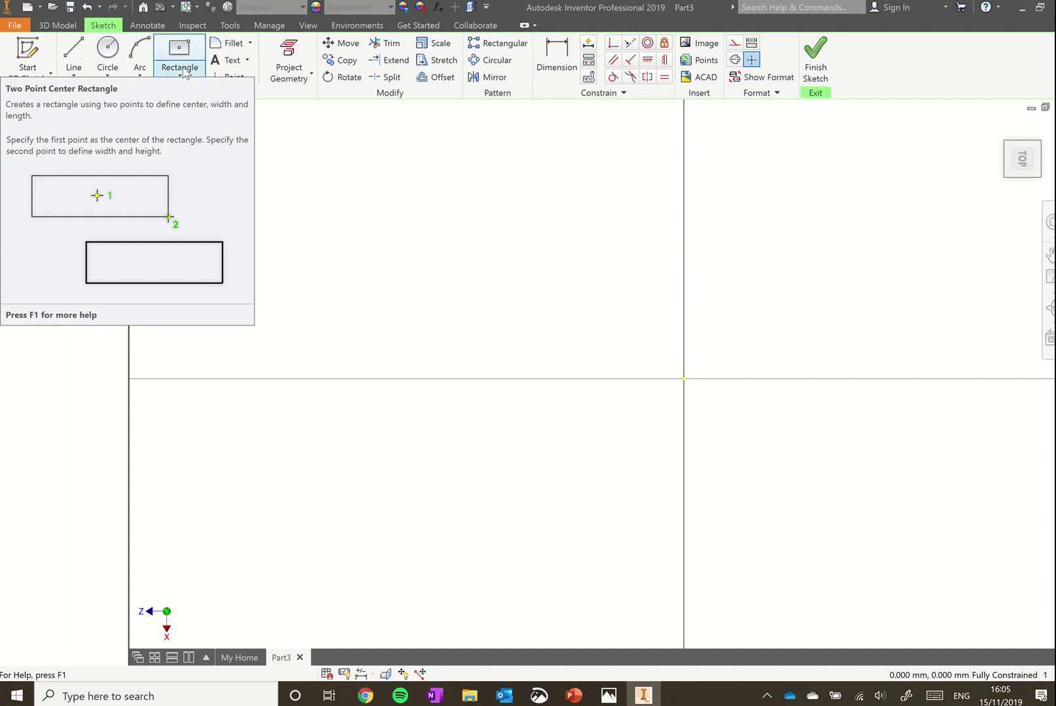
{"action": "left_click", "coordinate": [182, 77]}
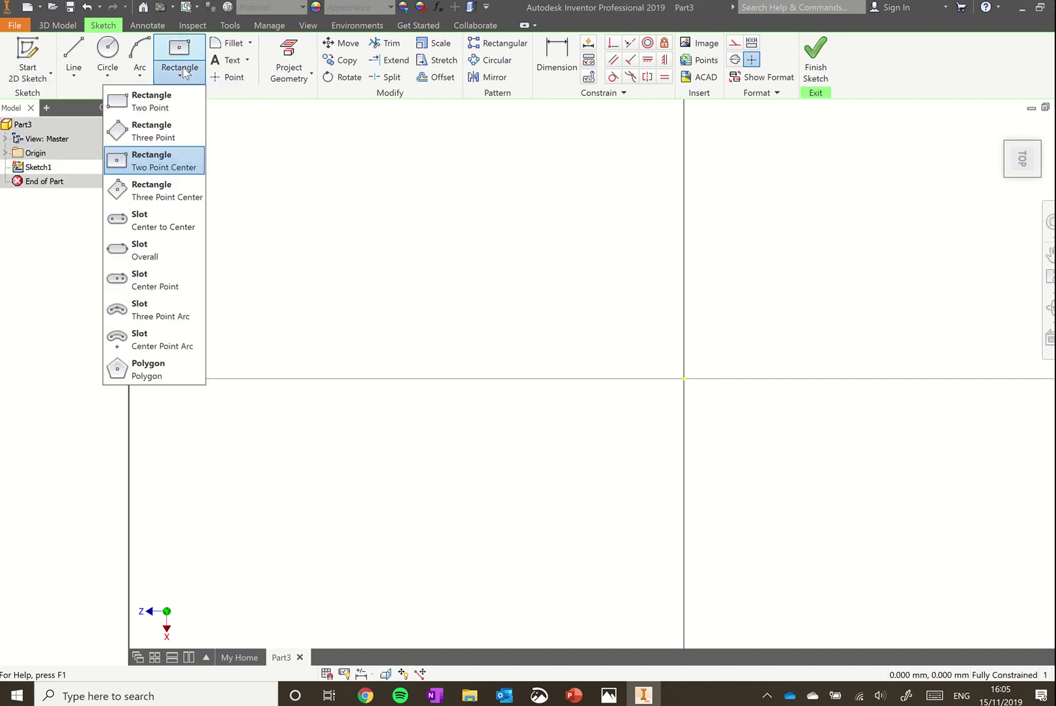
{"action": "left_click", "coordinate": [167, 163]}
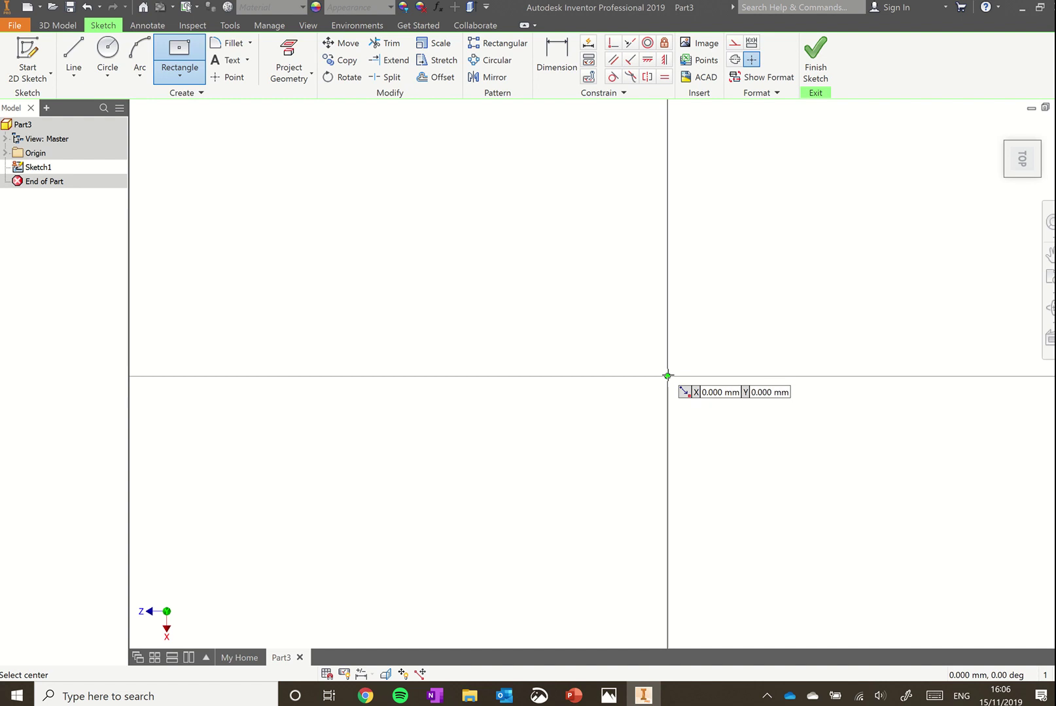
{"action": "left_click", "coordinate": [667, 376]}
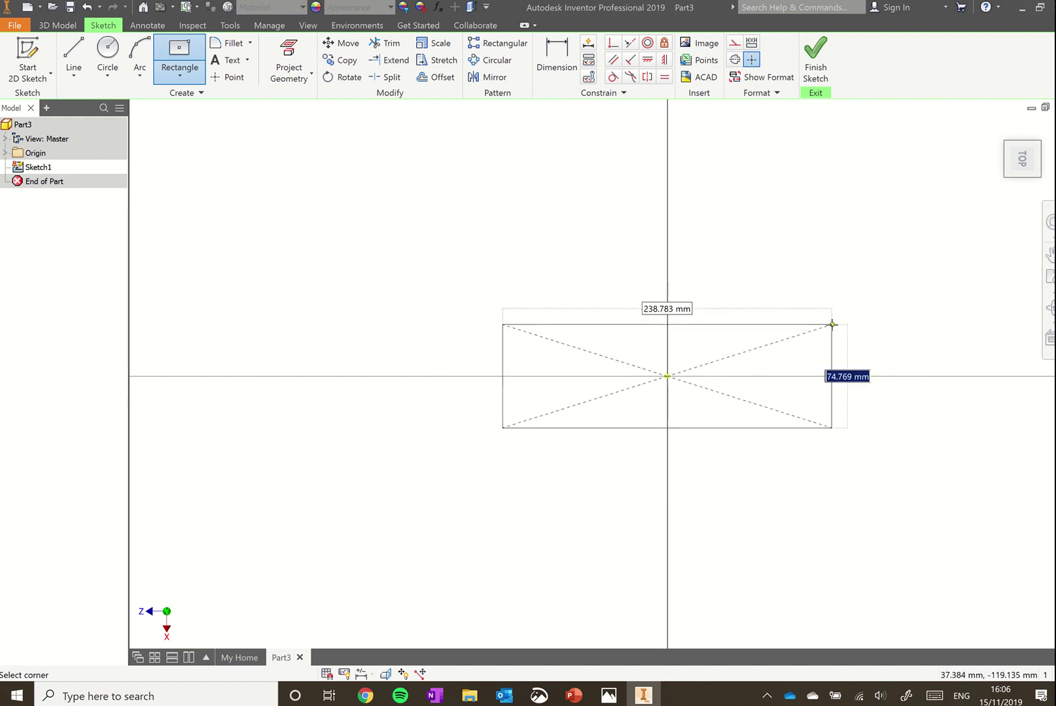
{"action": "left_click", "coordinate": [796, 342]}
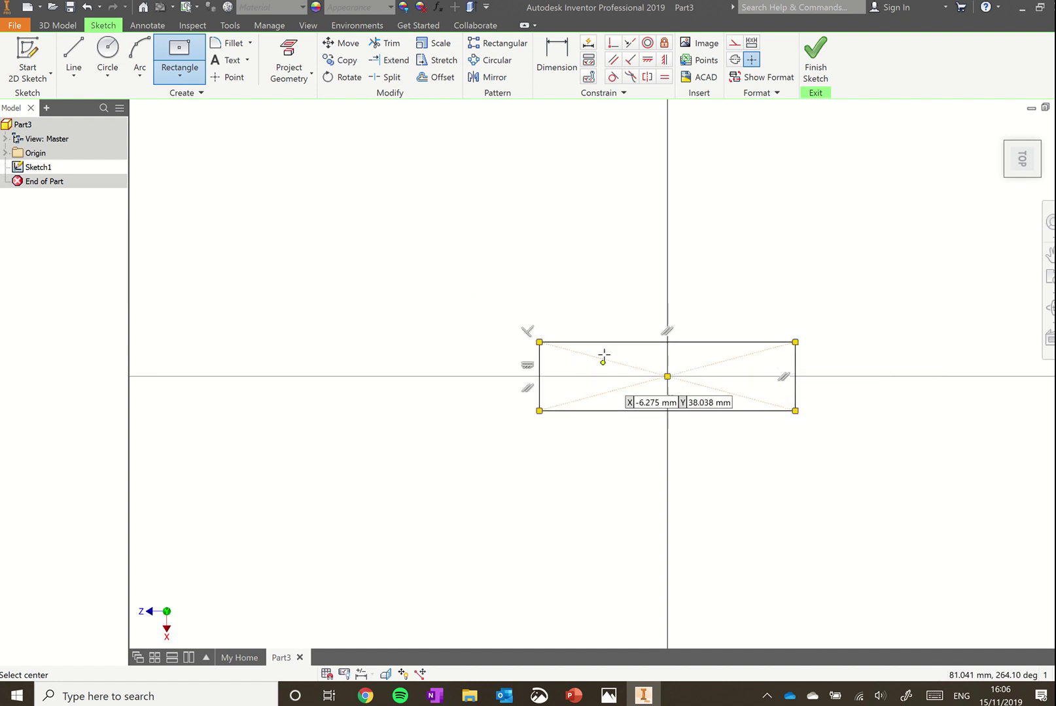
Dimension the rectangle's top edge to 150 mm and its right edge to 40 mm.
{"action": "left_click", "coordinate": [558, 59]}
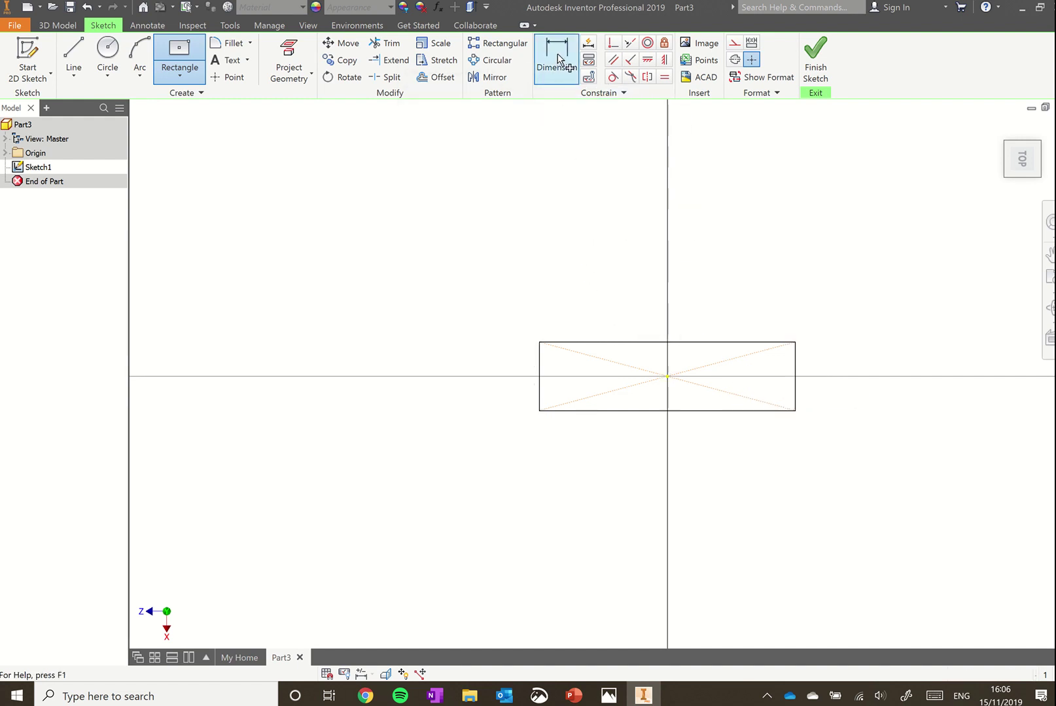
{"action": "left_click", "coordinate": [637, 345]}
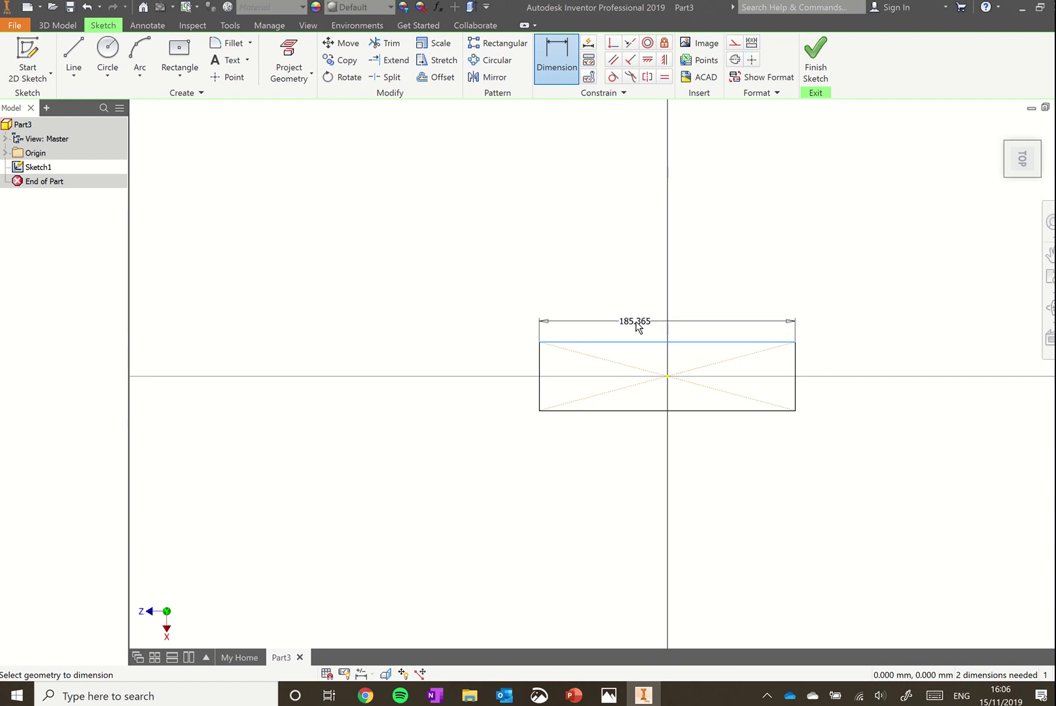
{"action": "left_click", "coordinate": [638, 327]}
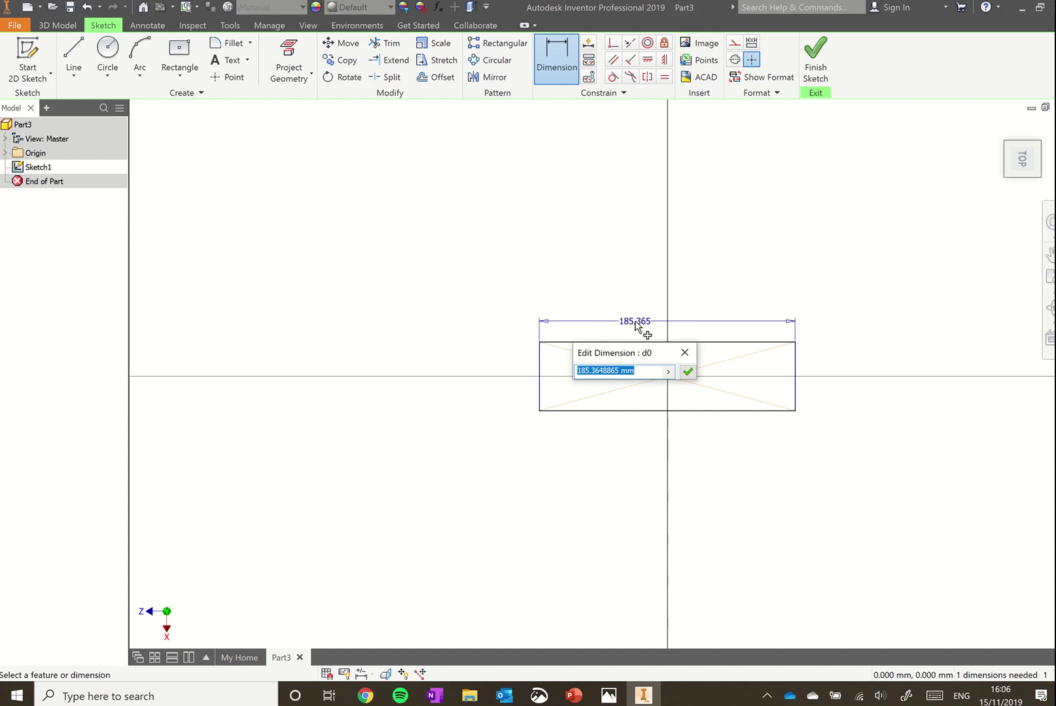
{"action": "type", "text": "150"}
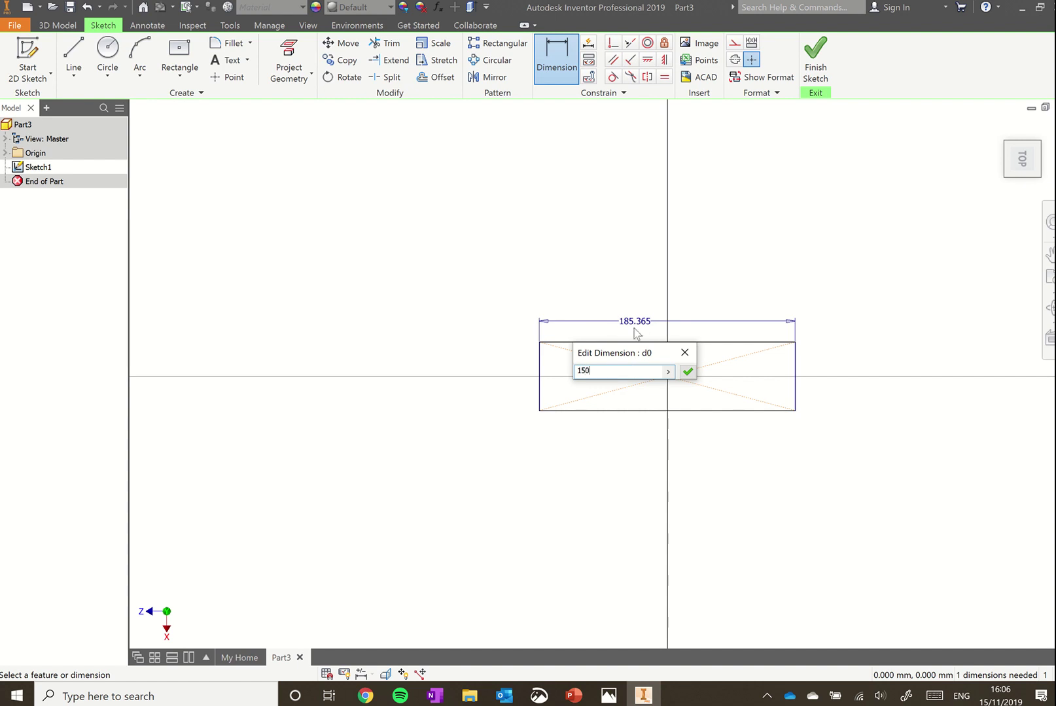
{"action": "left_click", "coordinate": [688, 372]}
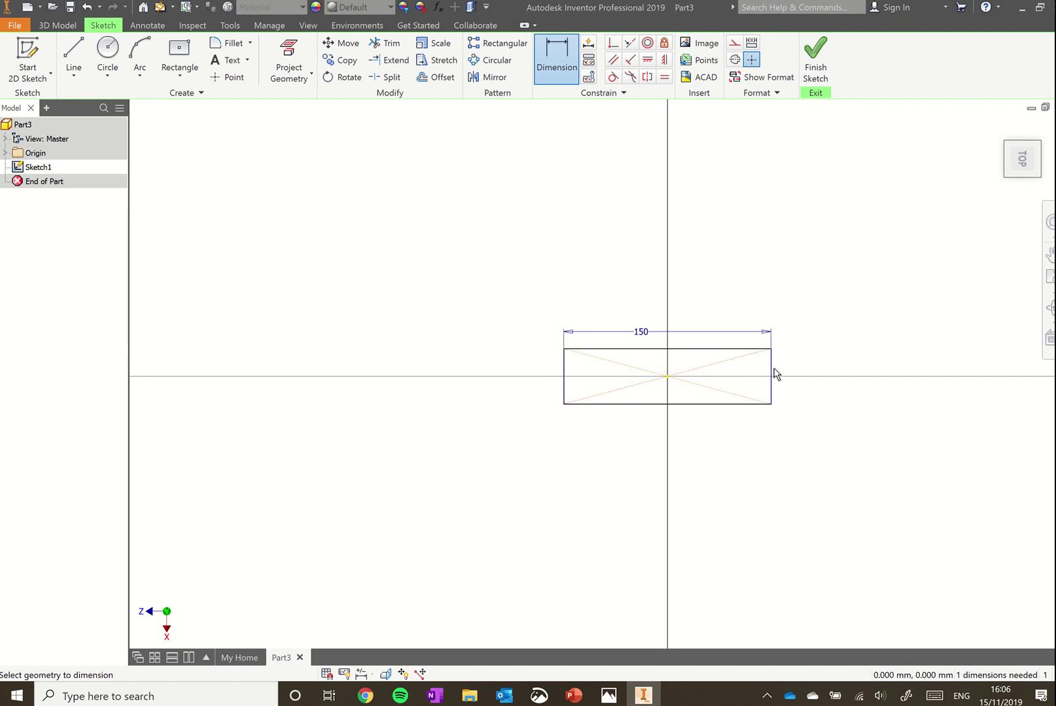
{"action": "scroll", "coordinate": [775, 373], "scroll_direction": "up", "scroll_amount": 3}
{"action": "scroll", "coordinate": [570, 365], "scroll_direction": "up", "scroll_amount": 3}
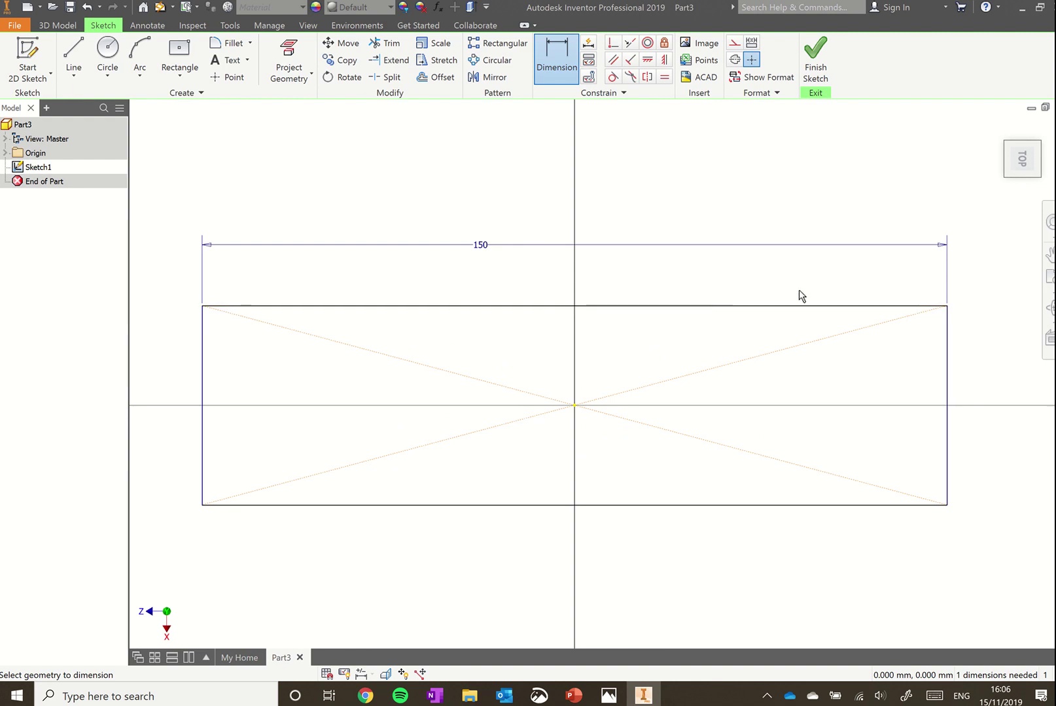
{"action": "left_click", "coordinate": [948, 380]}
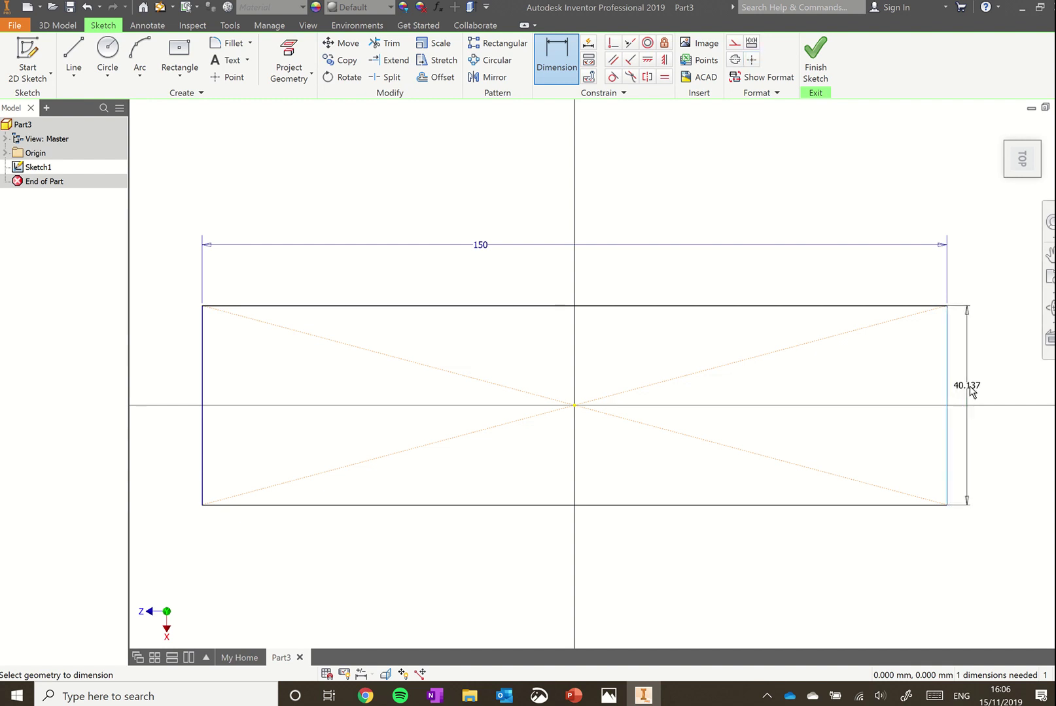
{"action": "left_click", "coordinate": [987, 389]}
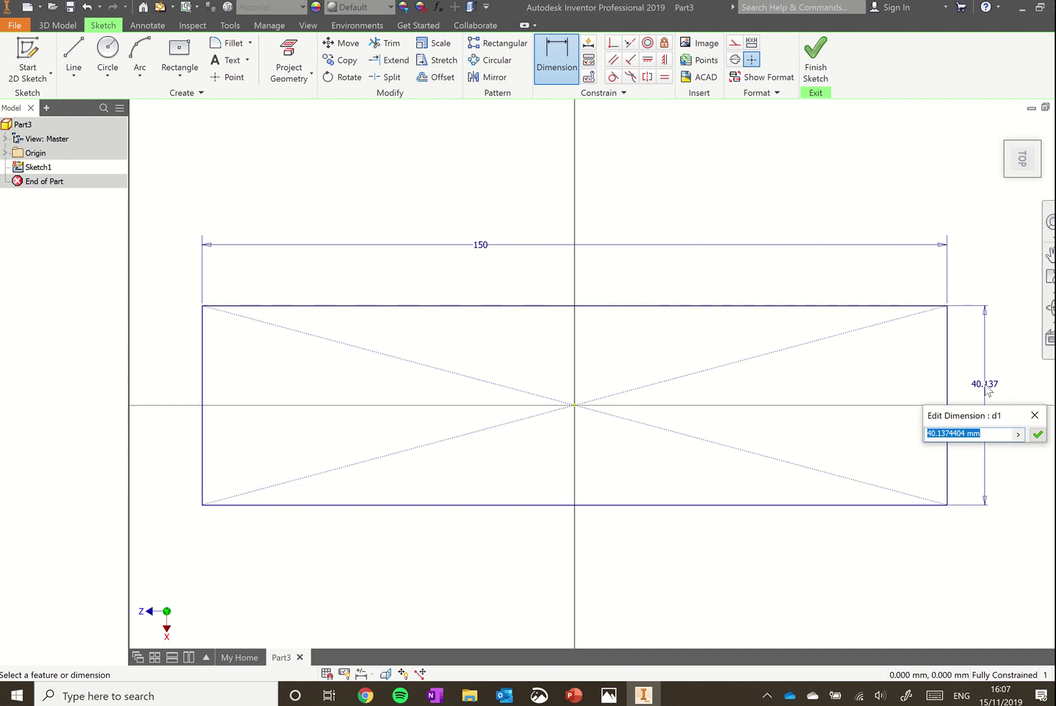
{"action": "type", "text": "40"}
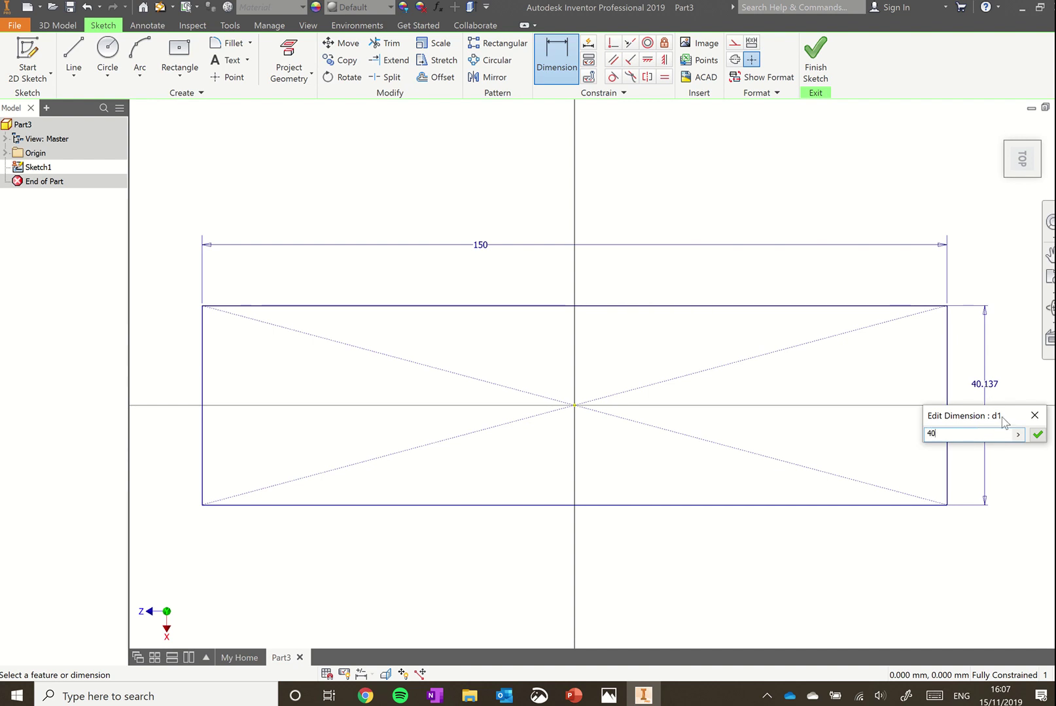
{"action": "left_click", "coordinate": [1038, 435]}
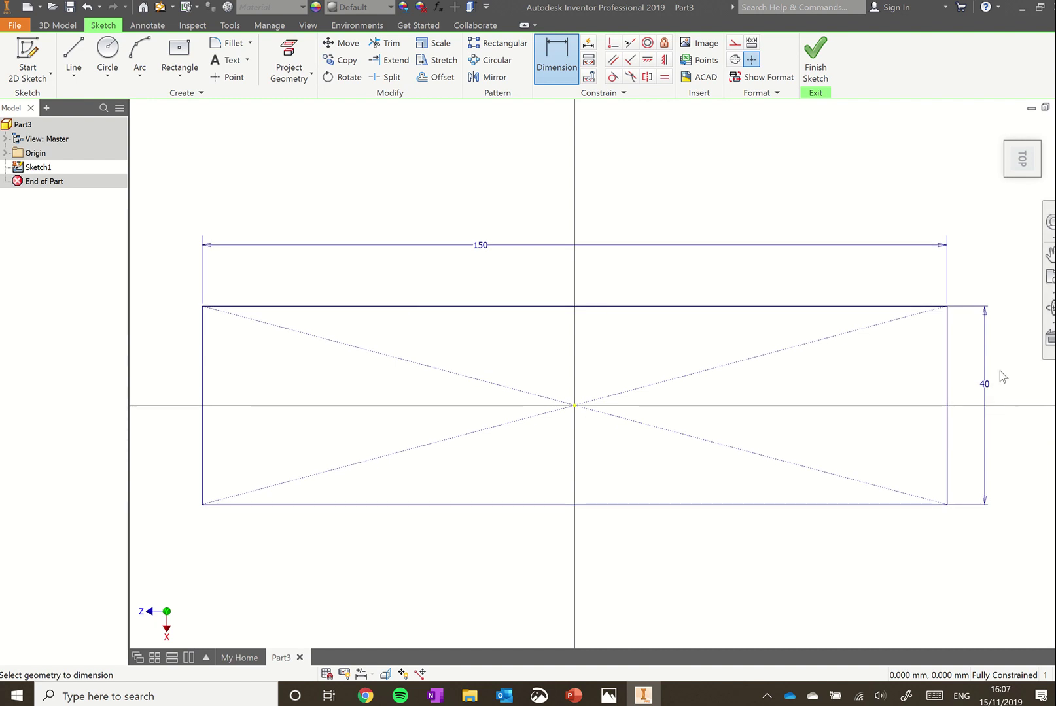
Finish the sketch and extrude the rectangle 20 mm symmetrically into a solid block.
{"action": "left_click", "coordinate": [818, 63]}
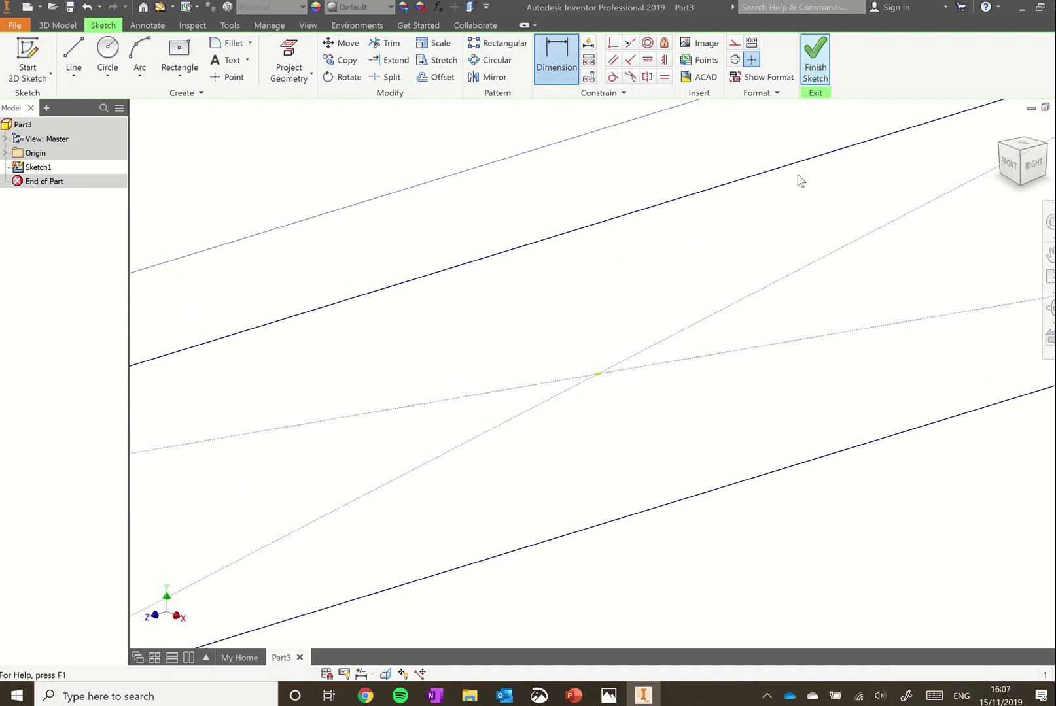
{"action": "scroll", "coordinate": [692, 364], "scroll_direction": "down", "scroll_amount": 5}
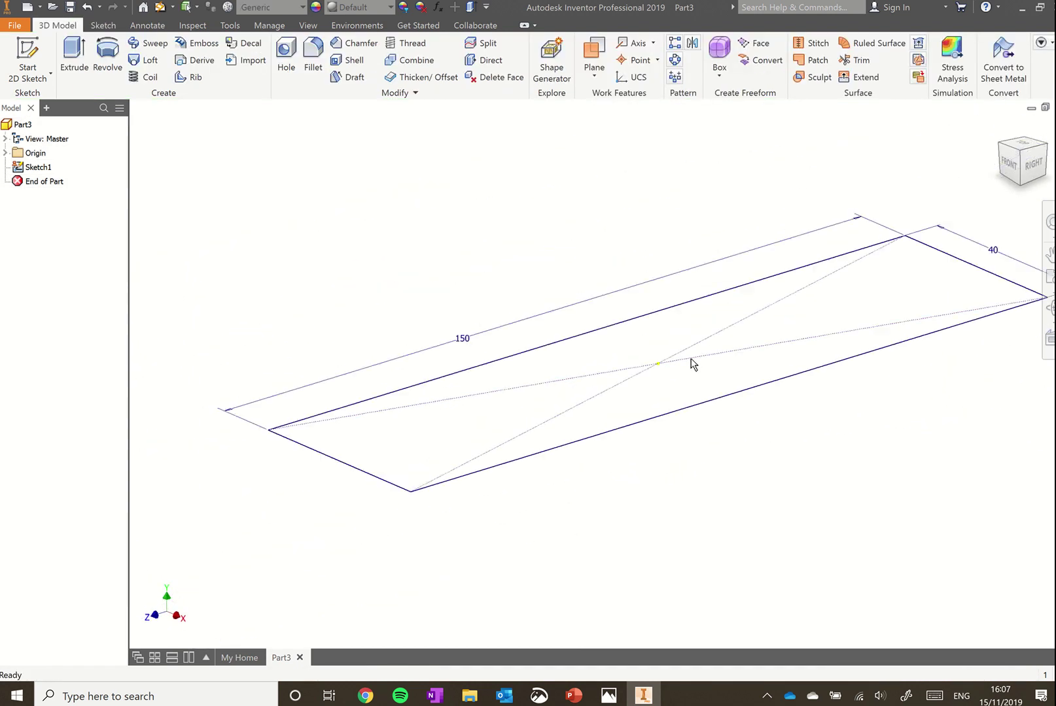
{"action": "scroll", "coordinate": [735, 359], "scroll_direction": "up", "scroll_amount": 2}
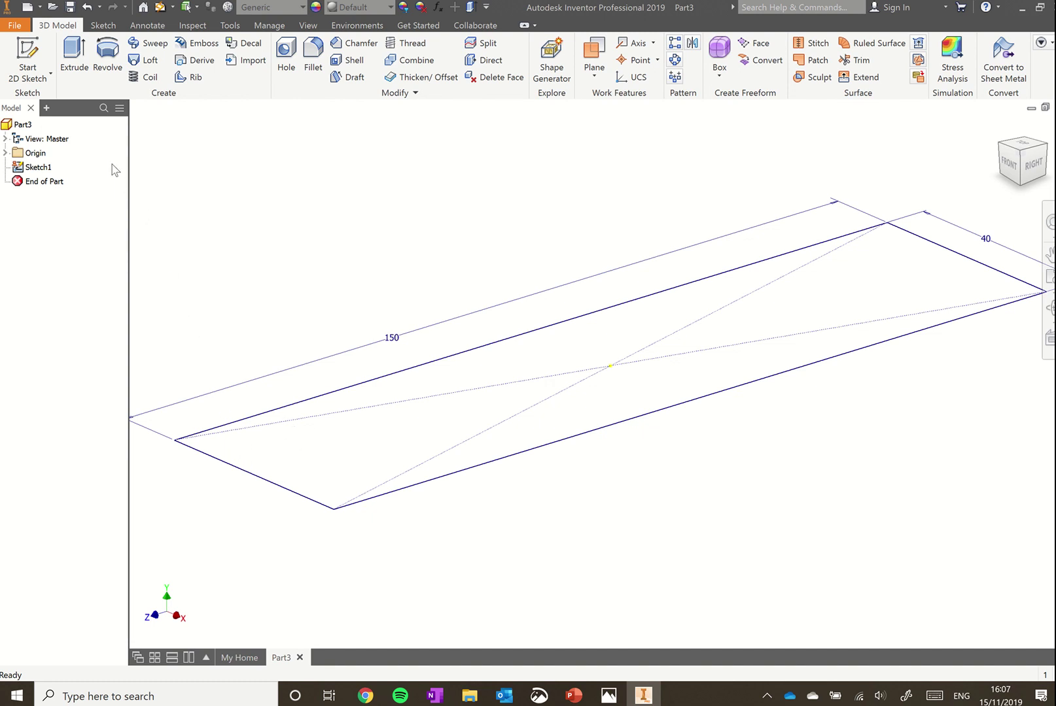
{"action": "left_click", "coordinate": [75, 55]}
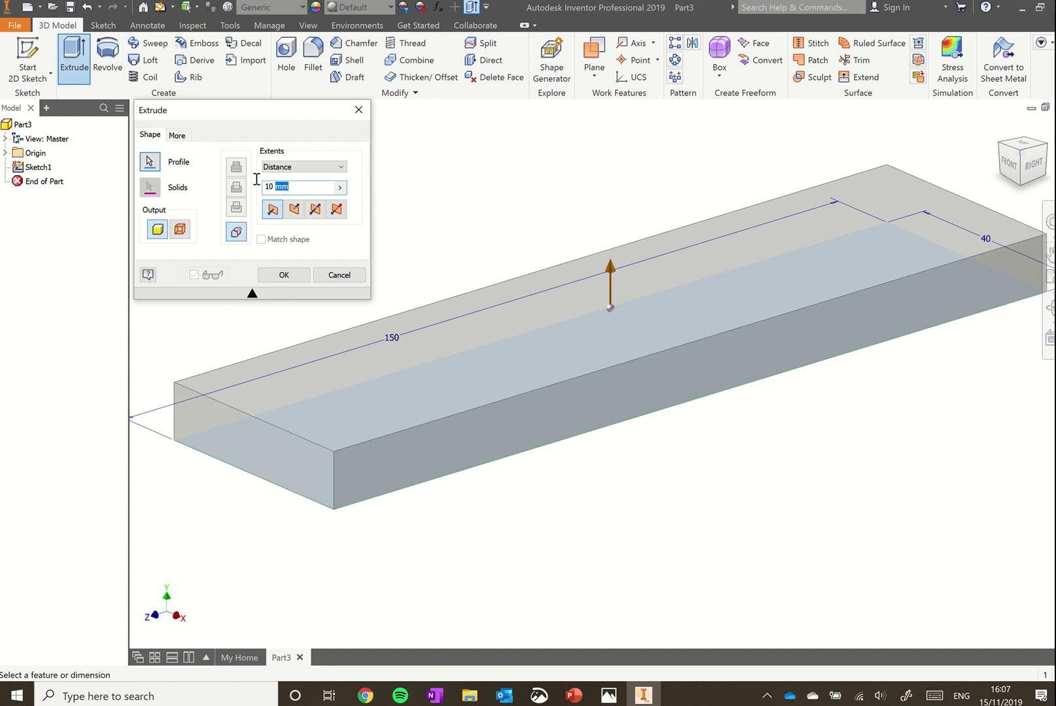
{"action": "type", "text": "20"}
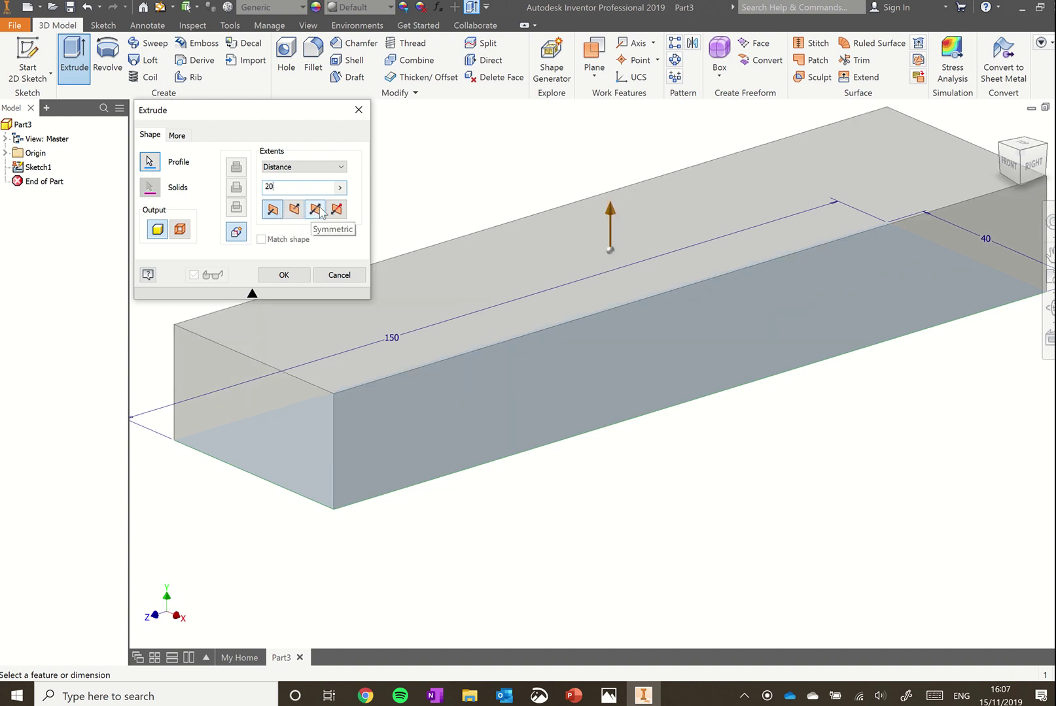
{"action": "left_click", "coordinate": [317, 210]}
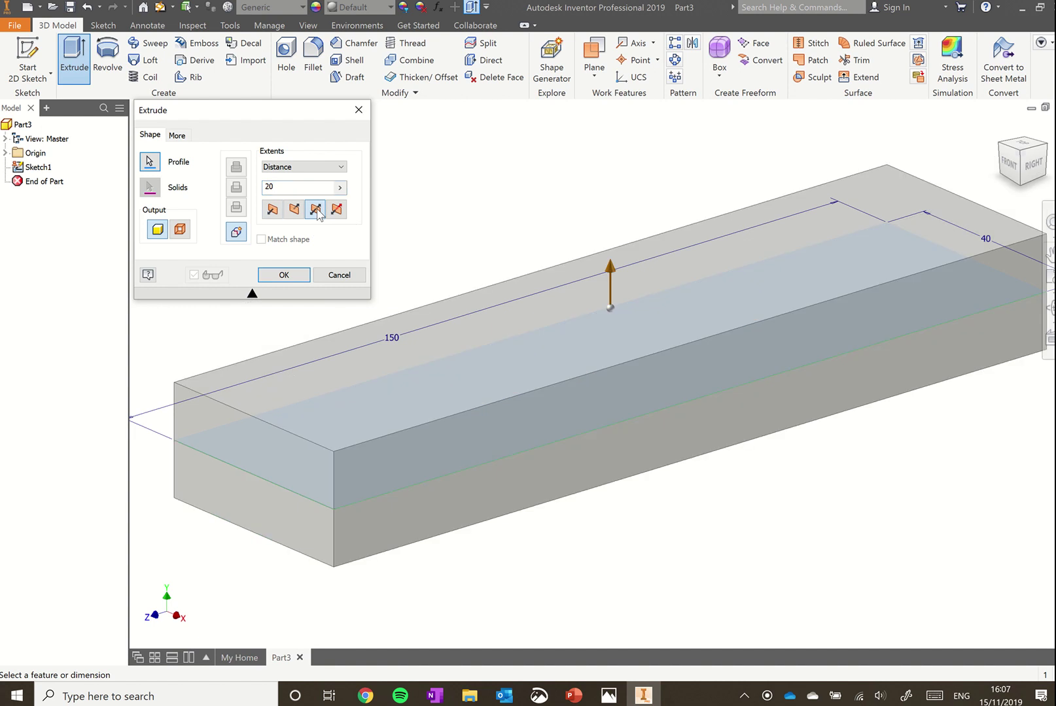
{"action": "left_click", "coordinate": [299, 276]}
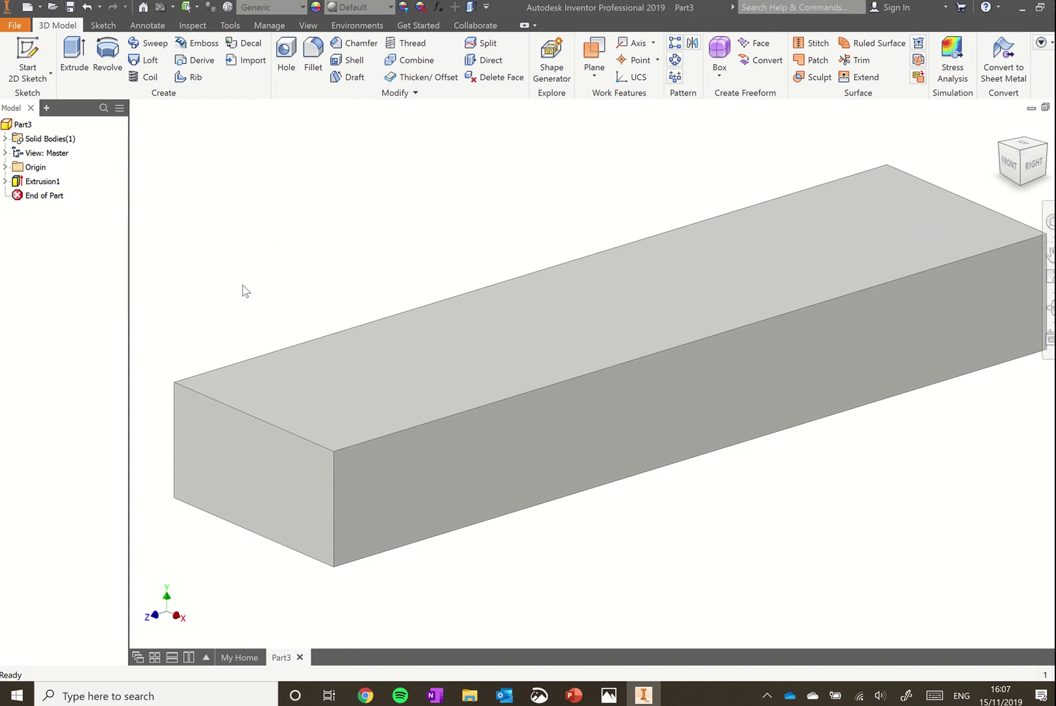
Start a sketch on the block's top face with a line joining the end-edge midpoints.
{"action": "left_click", "coordinate": [30, 52]}
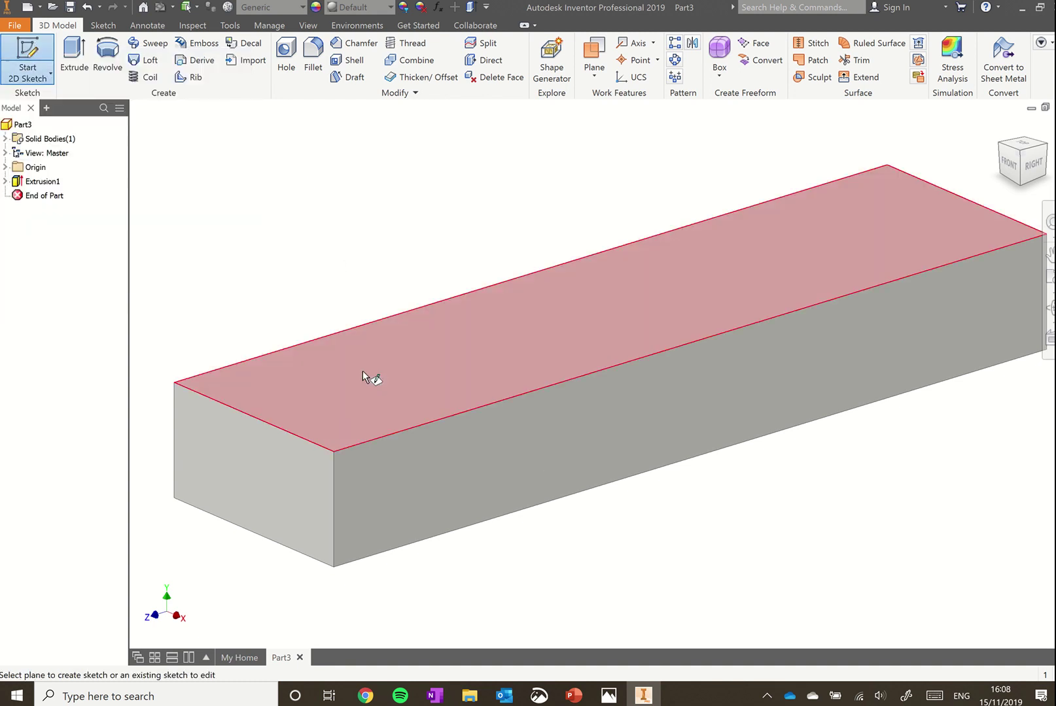
{"action": "left_click", "coordinate": [364, 377]}
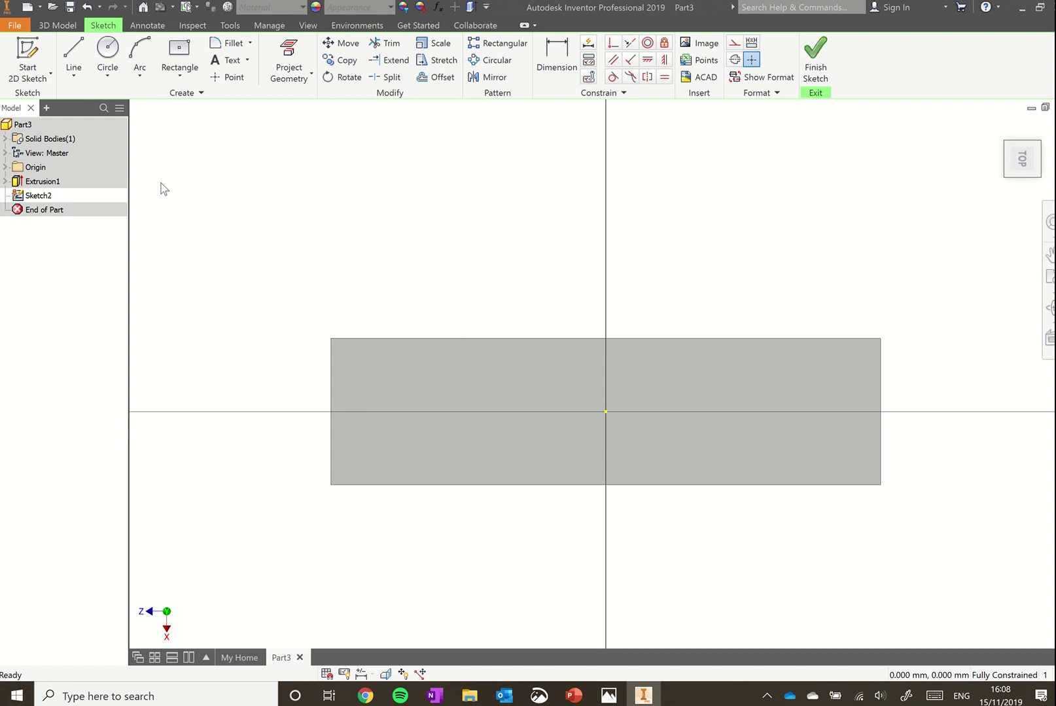
{"action": "left_click", "coordinate": [73, 62]}
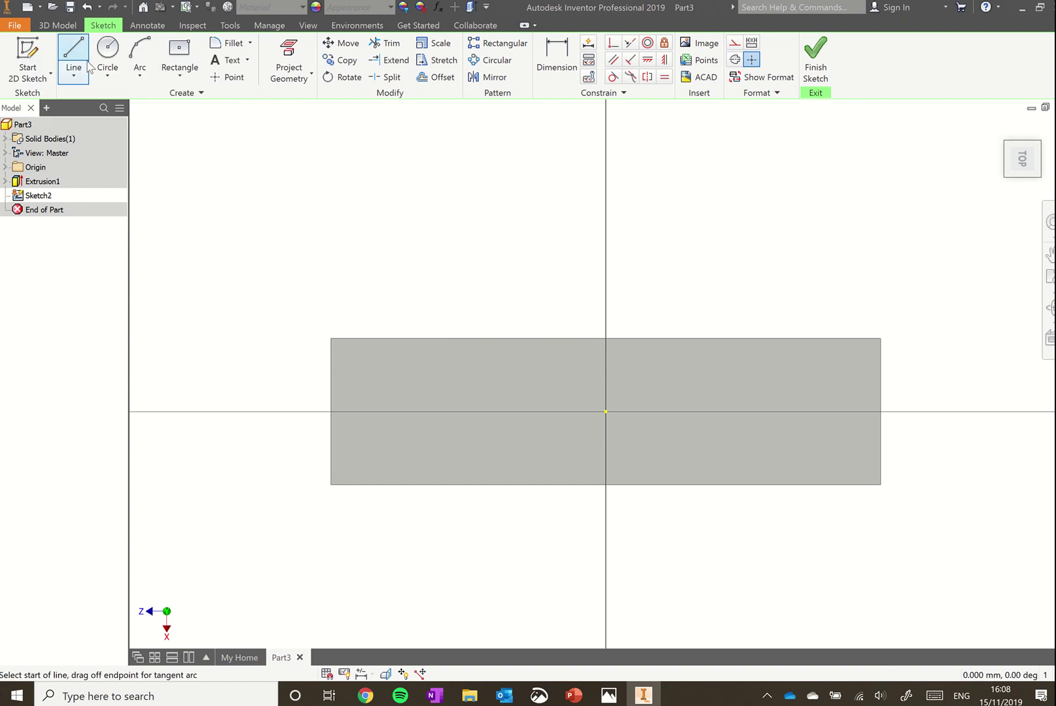
{"action": "left_click", "coordinate": [331, 411]}
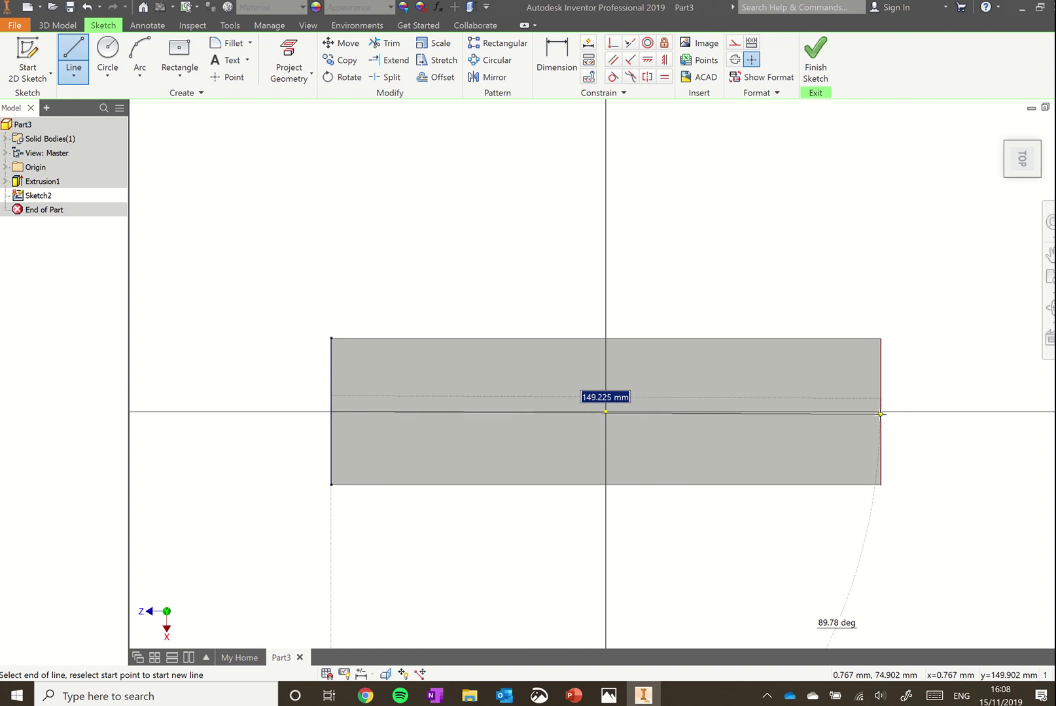
{"action": "left_click", "coordinate": [880, 412]}
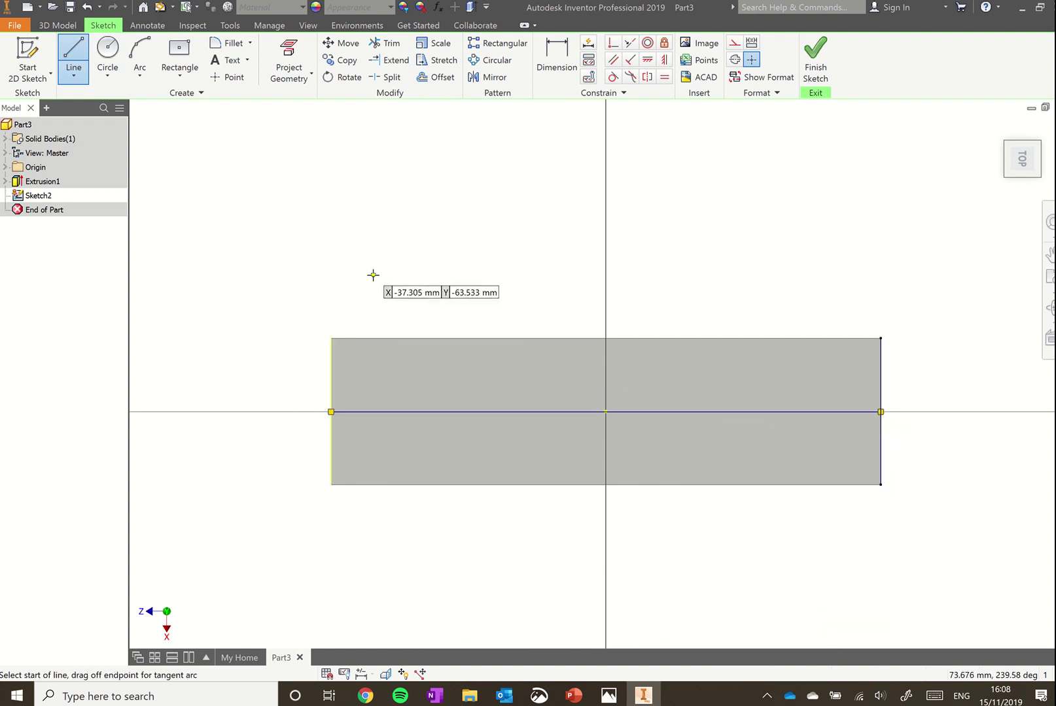
{"action": "key", "text": "Escape"}
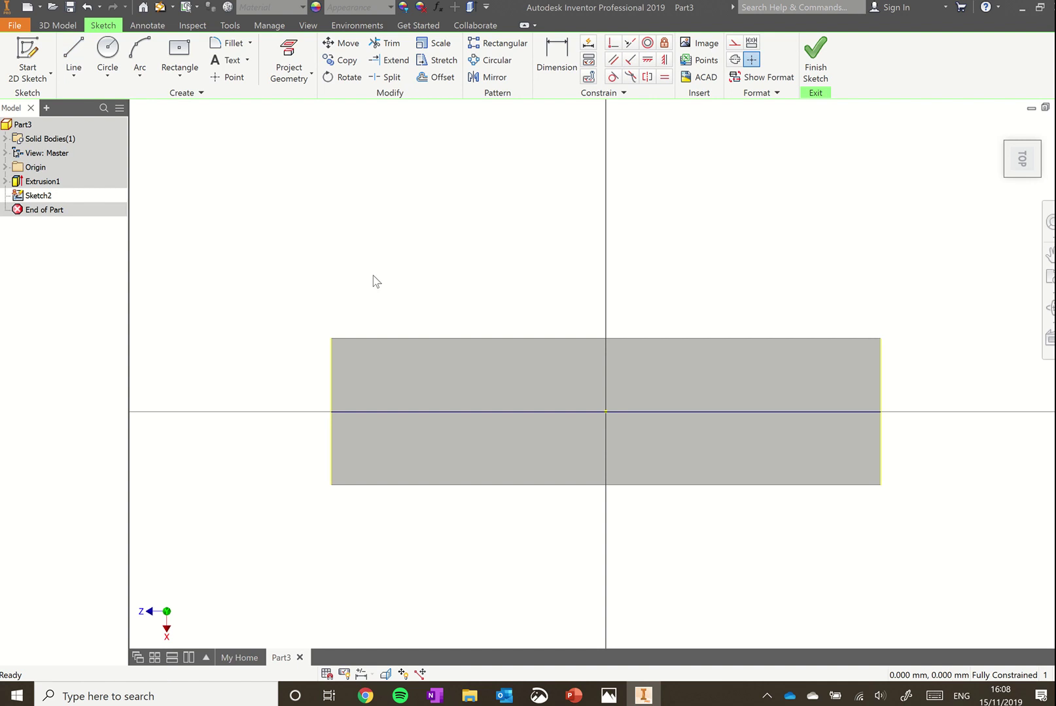
Convert the lengthwise centre line into construction geometry.
{"action": "right_click", "coordinate": [424, 411]}
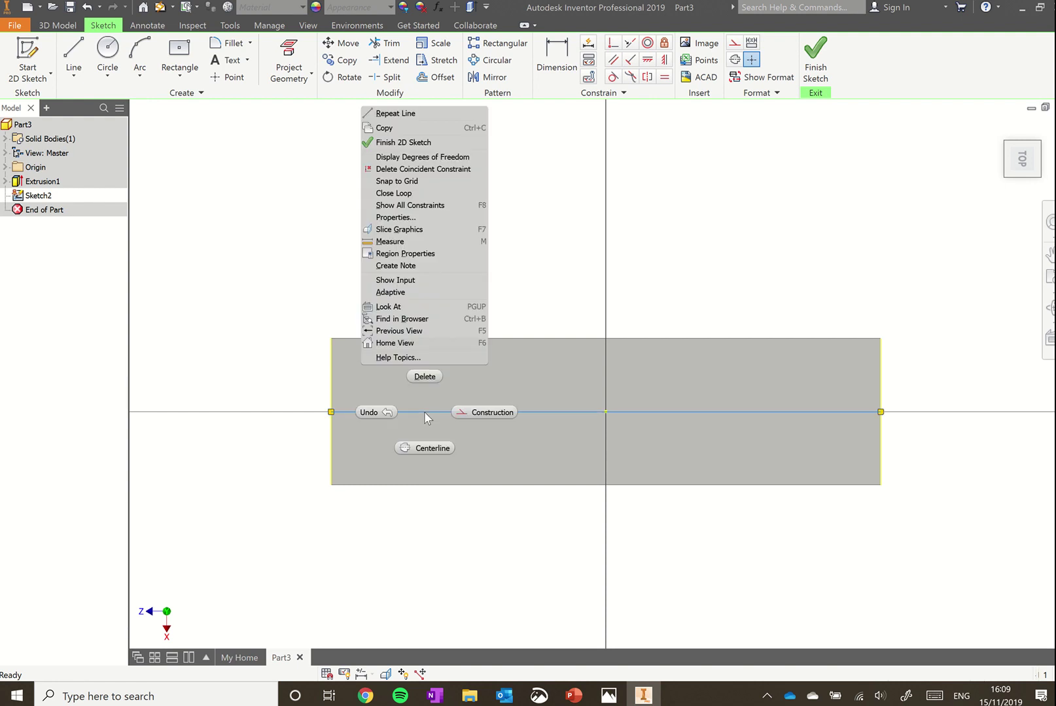
{"action": "left_click", "coordinate": [466, 412]}
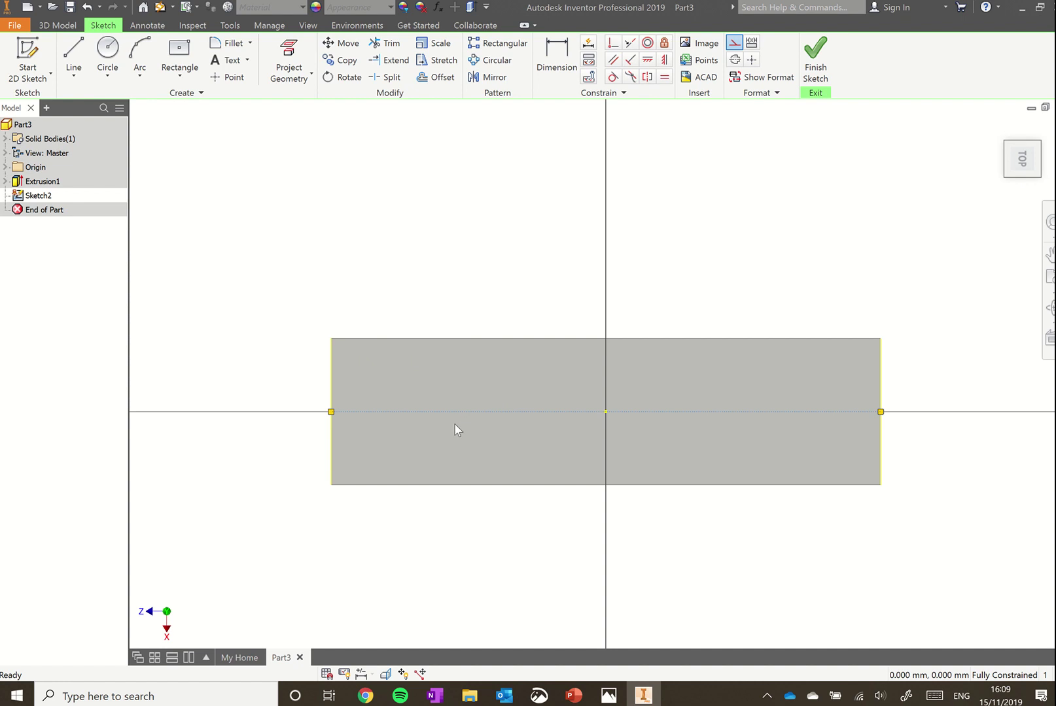
{"action": "key", "text": "Escape"}
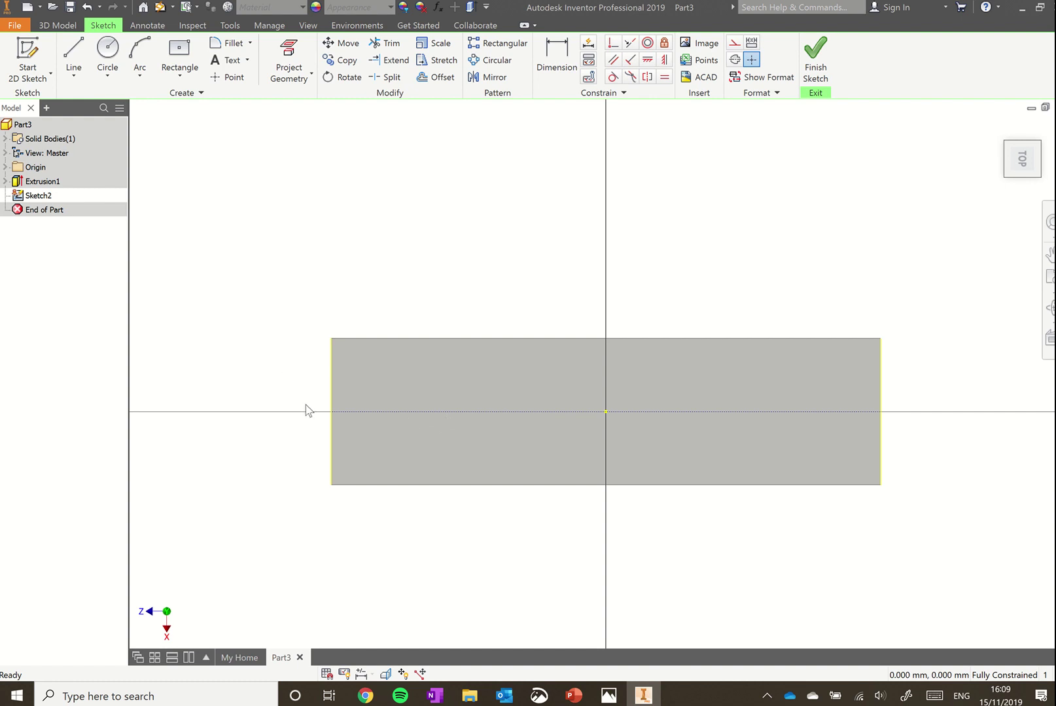
Draw a 30 mm diameter circle centred on the construction line near the block's left end.
{"action": "left_click", "coordinate": [108, 58]}
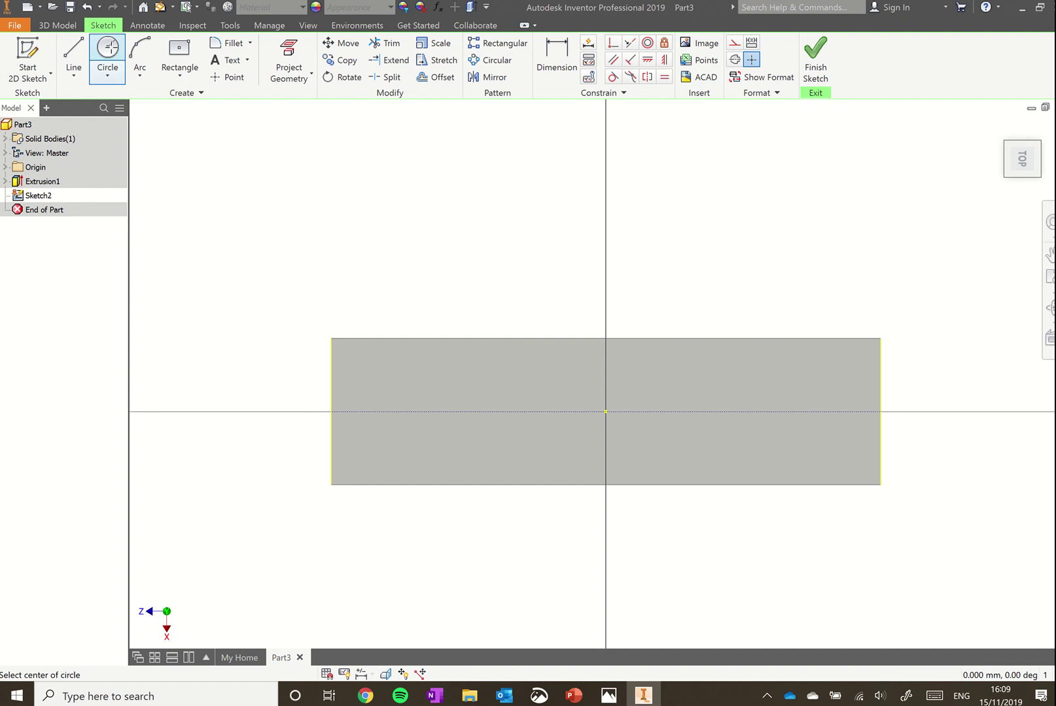
{"action": "left_click", "coordinate": [433, 412]}
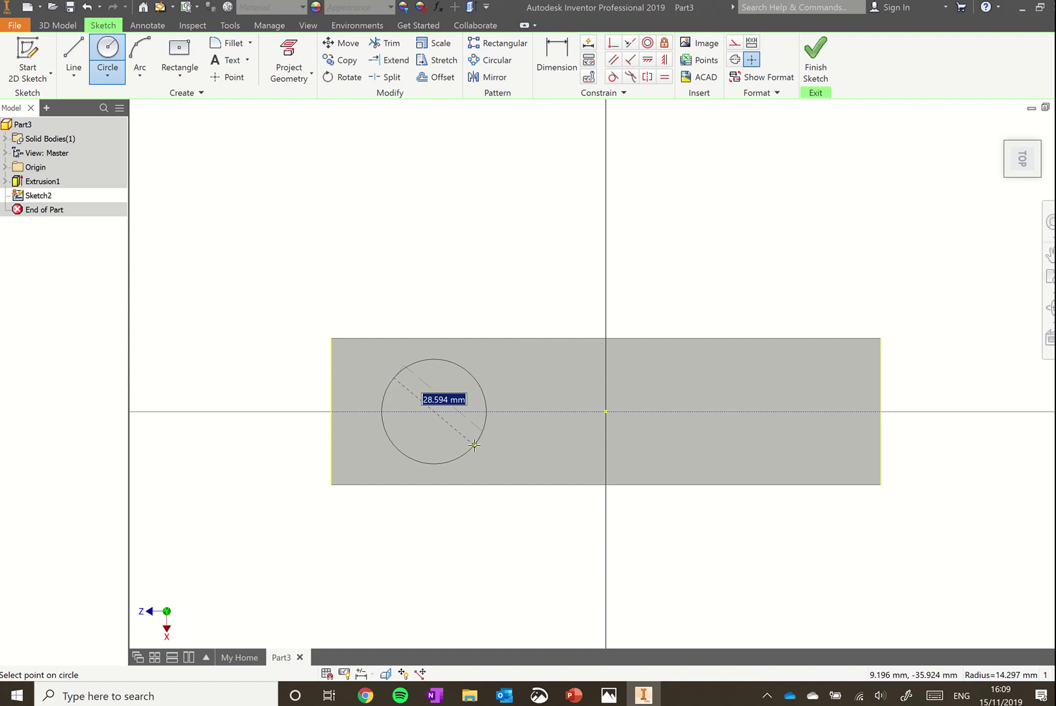
{"action": "type", "text": "0"}
{"action": "key", "text": "Return"}
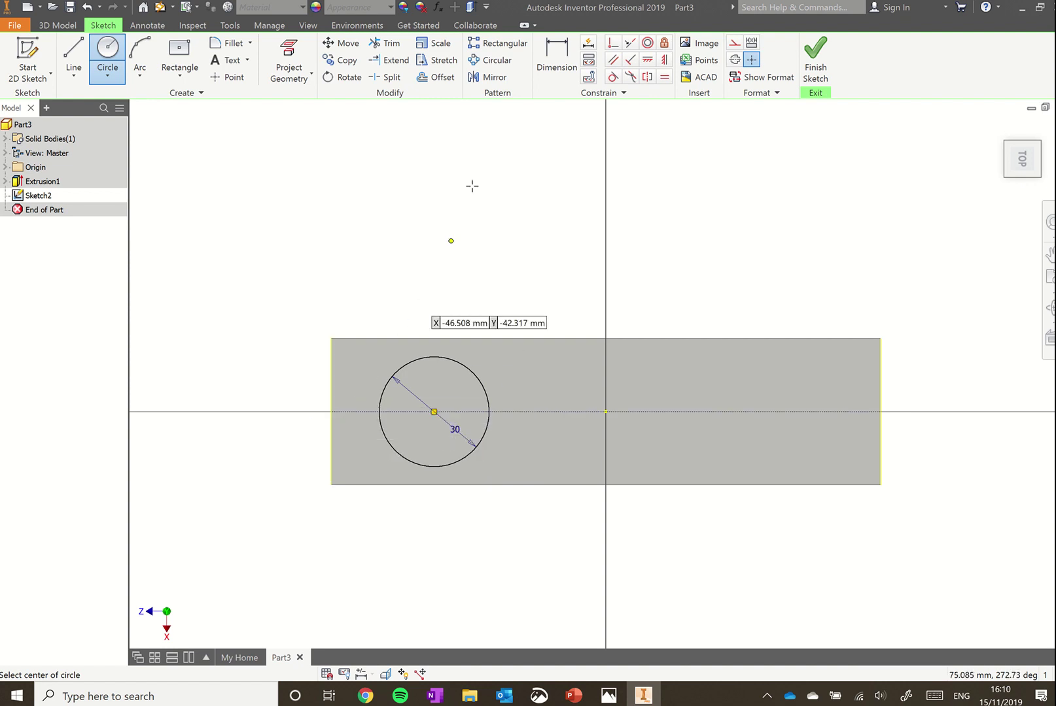
{"action": "left_click", "coordinate": [553, 61]}
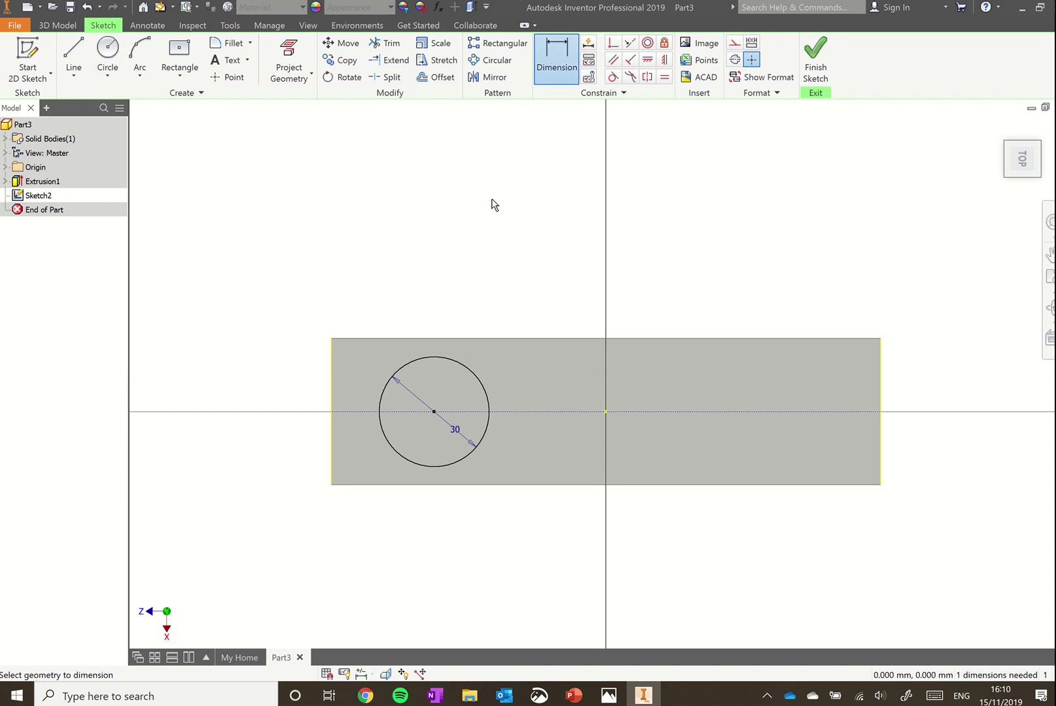
{"action": "left_click", "coordinate": [430, 411]}
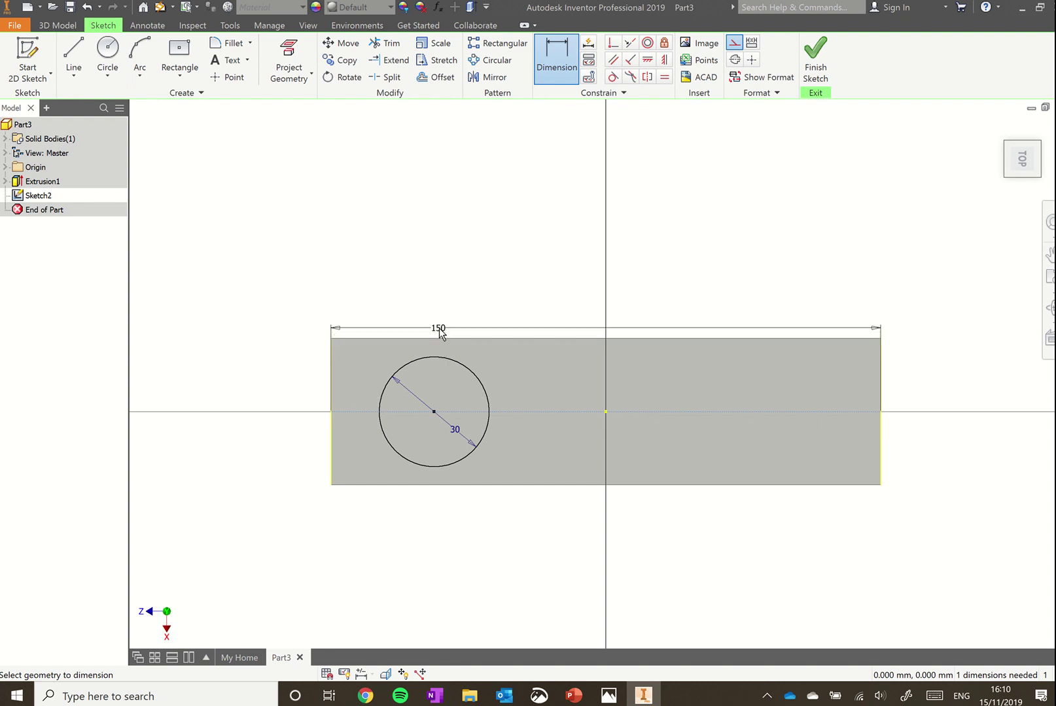
{"action": "key", "text": "Escape"}
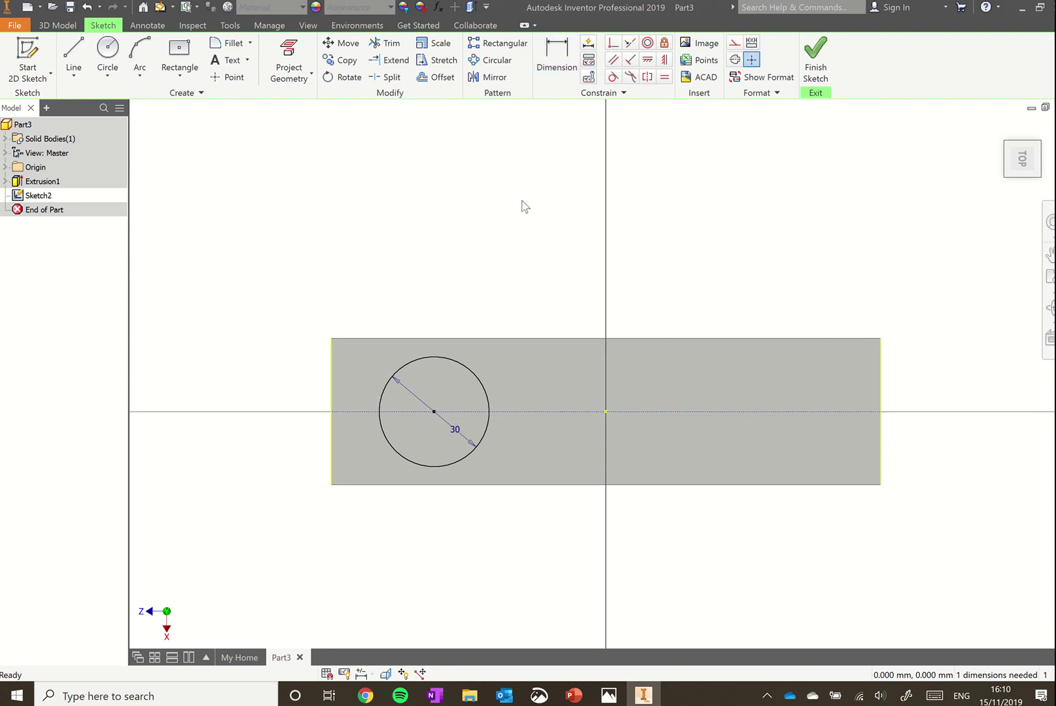
{"action": "left_click", "coordinate": [554, 58]}
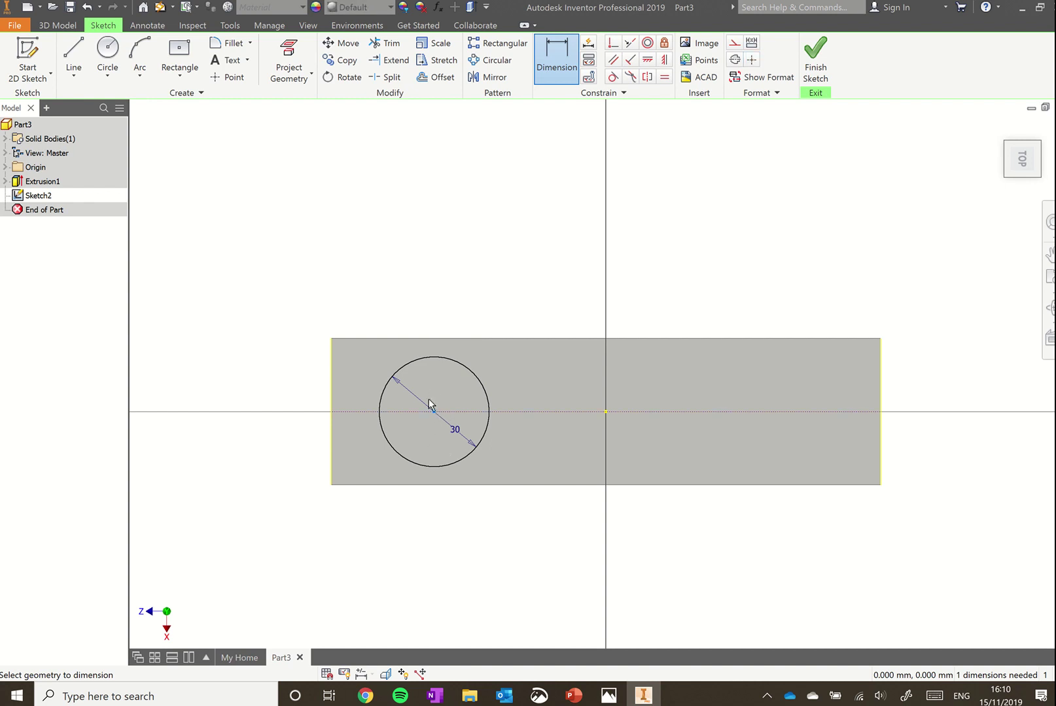
Dimension the 30 mm circle's centre 40 mm from the block's left edge.
{"action": "left_click", "coordinate": [433, 410]}
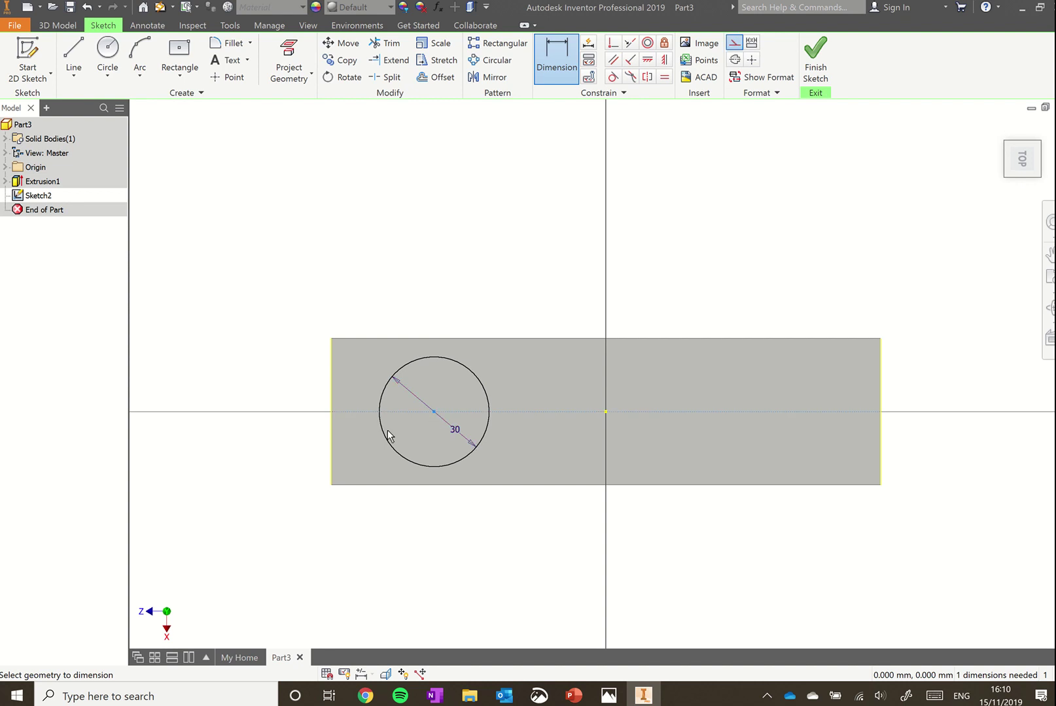
{"action": "left_click", "coordinate": [332, 399]}
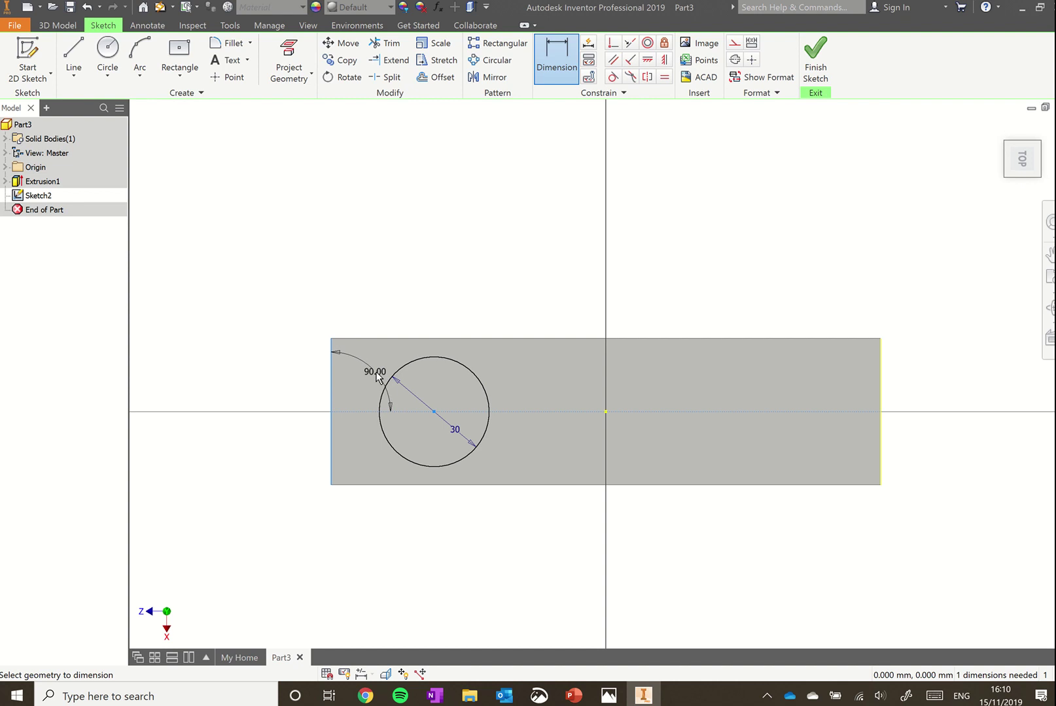
{"action": "key", "text": "Escape"}
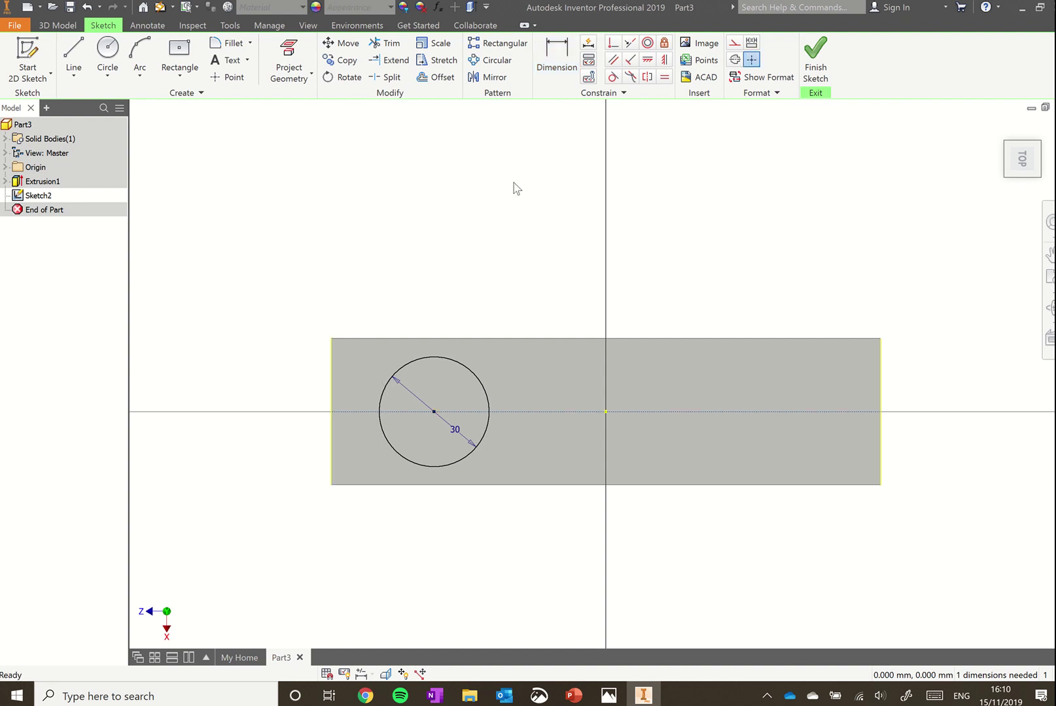
{"action": "left_click", "coordinate": [555, 75]}
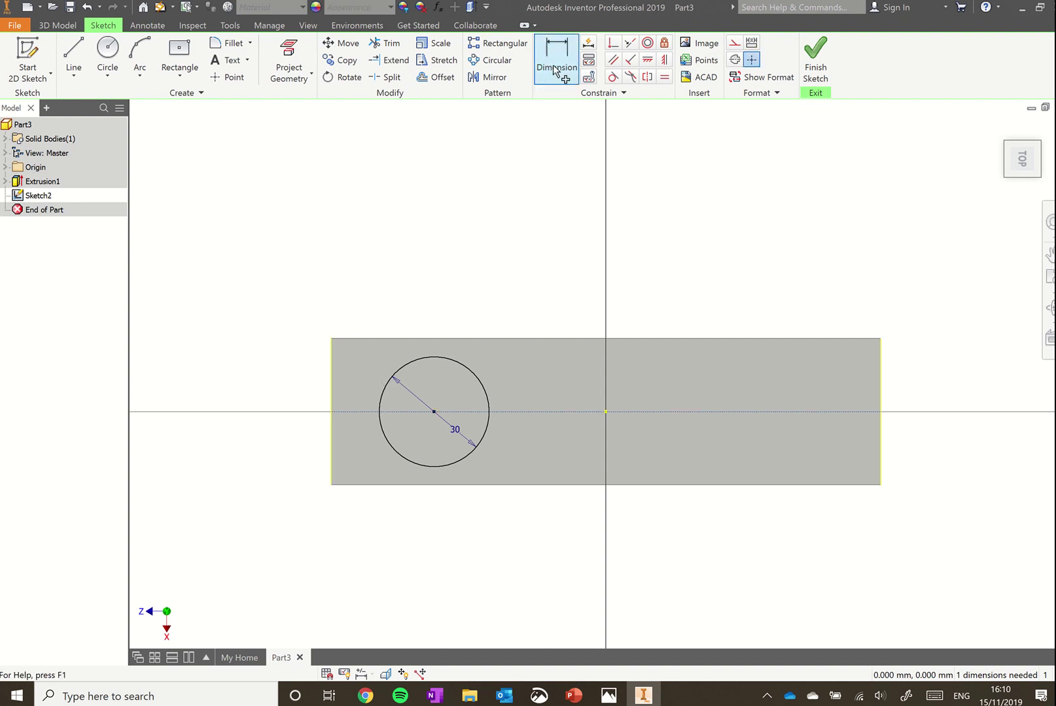
{"action": "left_click", "coordinate": [331, 390]}
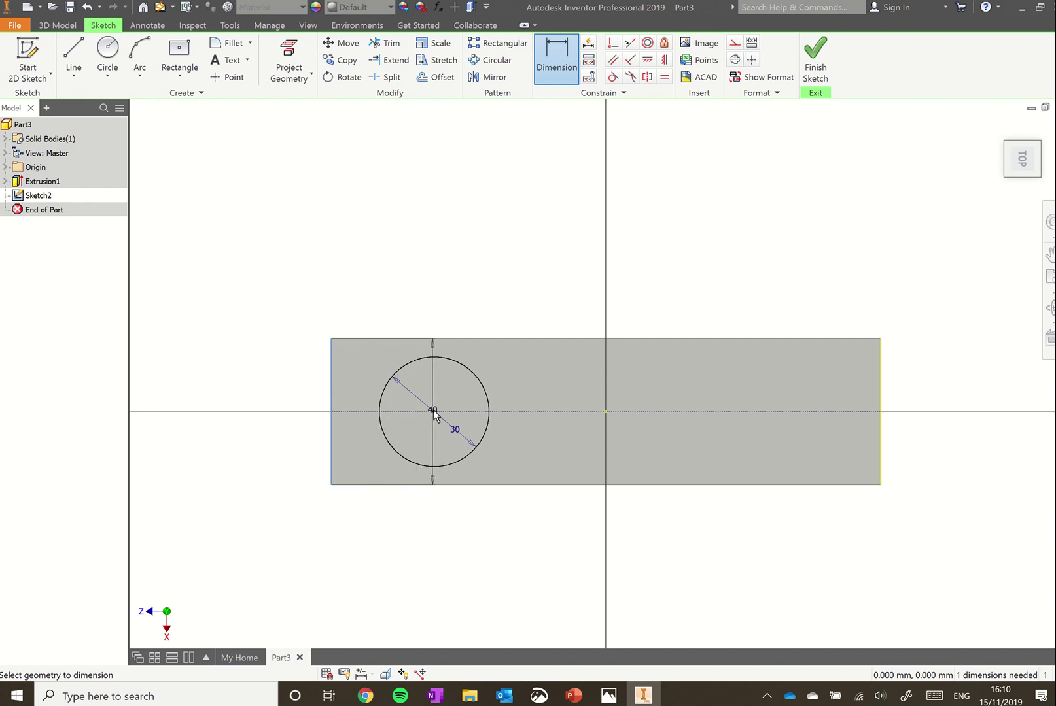
{"action": "left_click", "coordinate": [433, 412]}
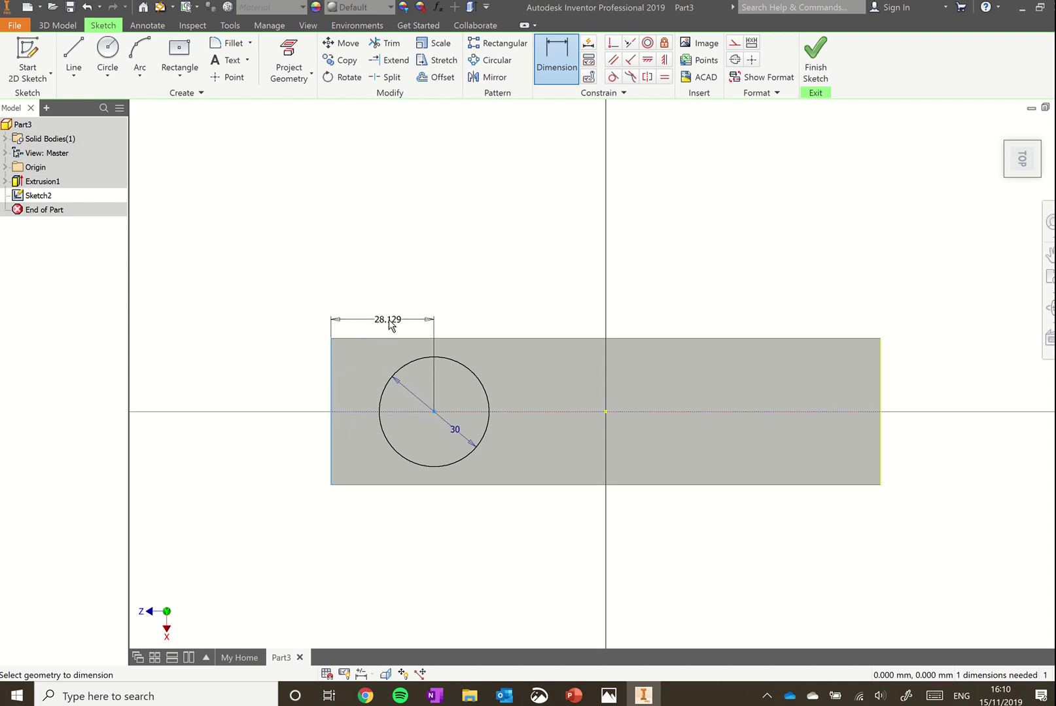
{"action": "left_click", "coordinate": [388, 321]}
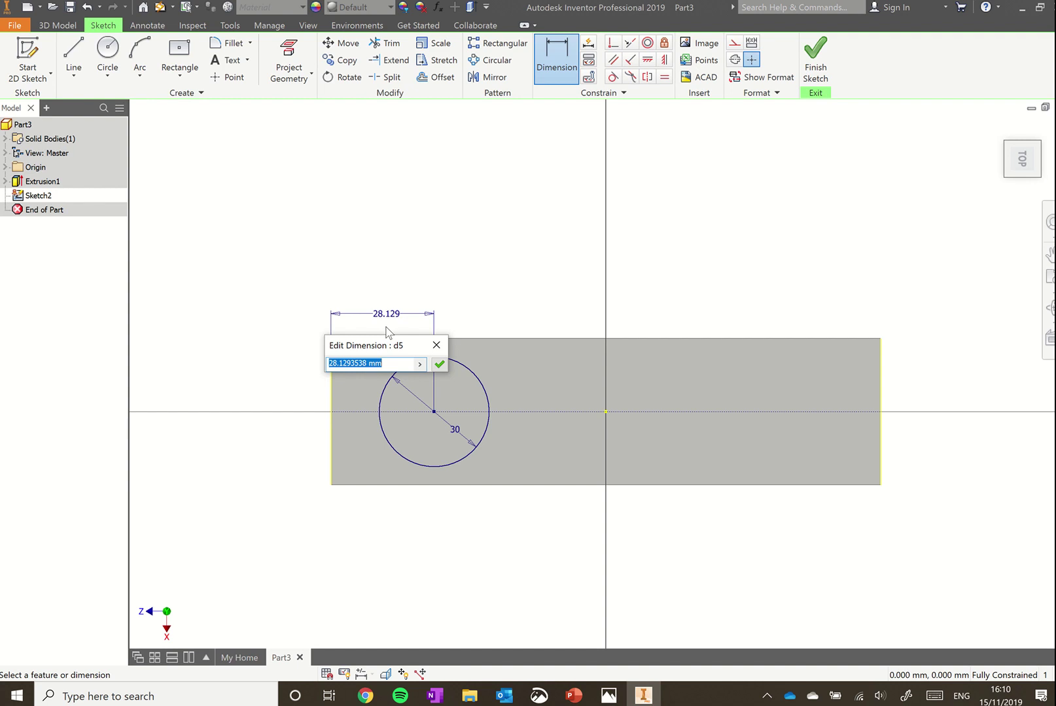
{"action": "type", "text": "3"}
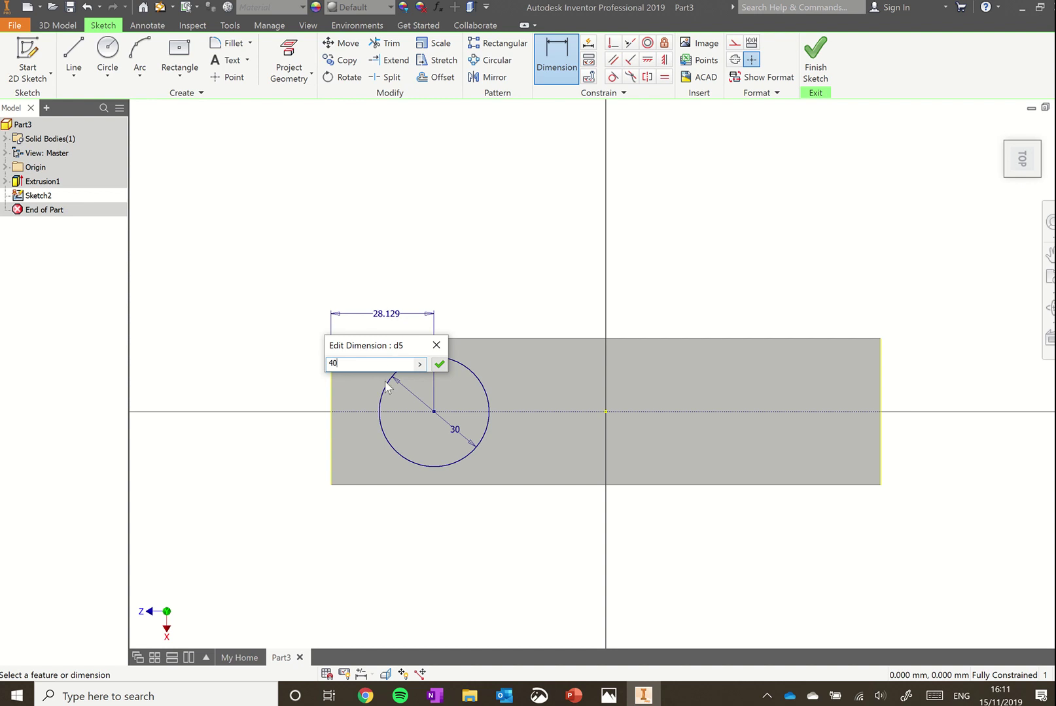
{"action": "left_click", "coordinate": [438, 364]}
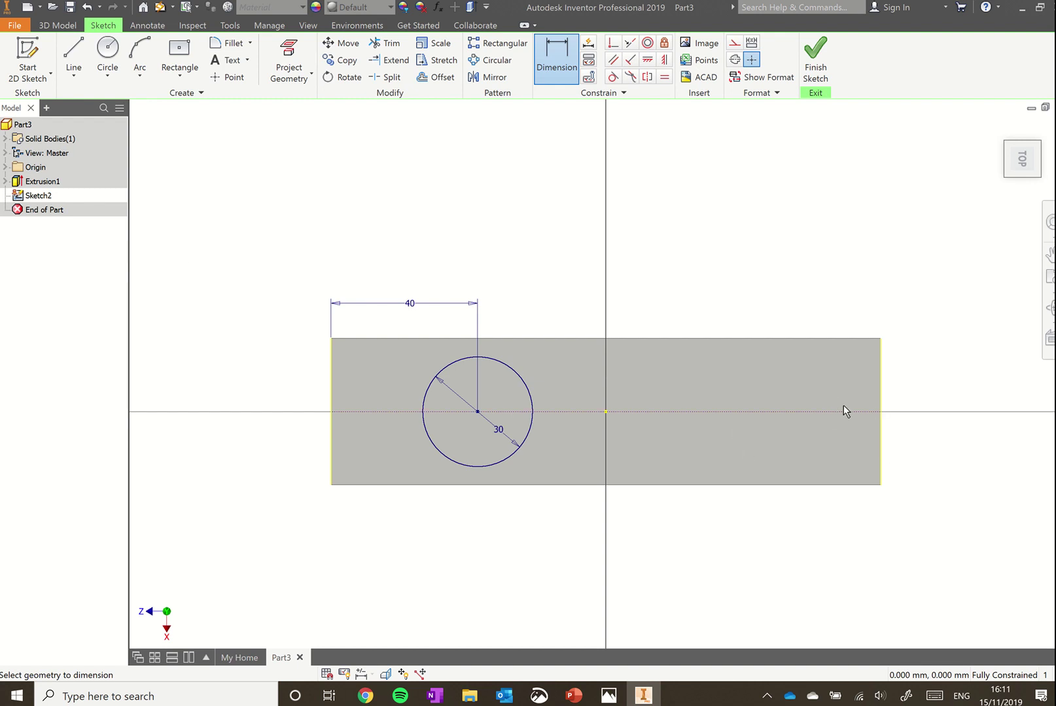
Draw a 6.5 mm diameter circle on the centre line near the right end, then drag it slightly left.
{"action": "left_click", "coordinate": [109, 52]}
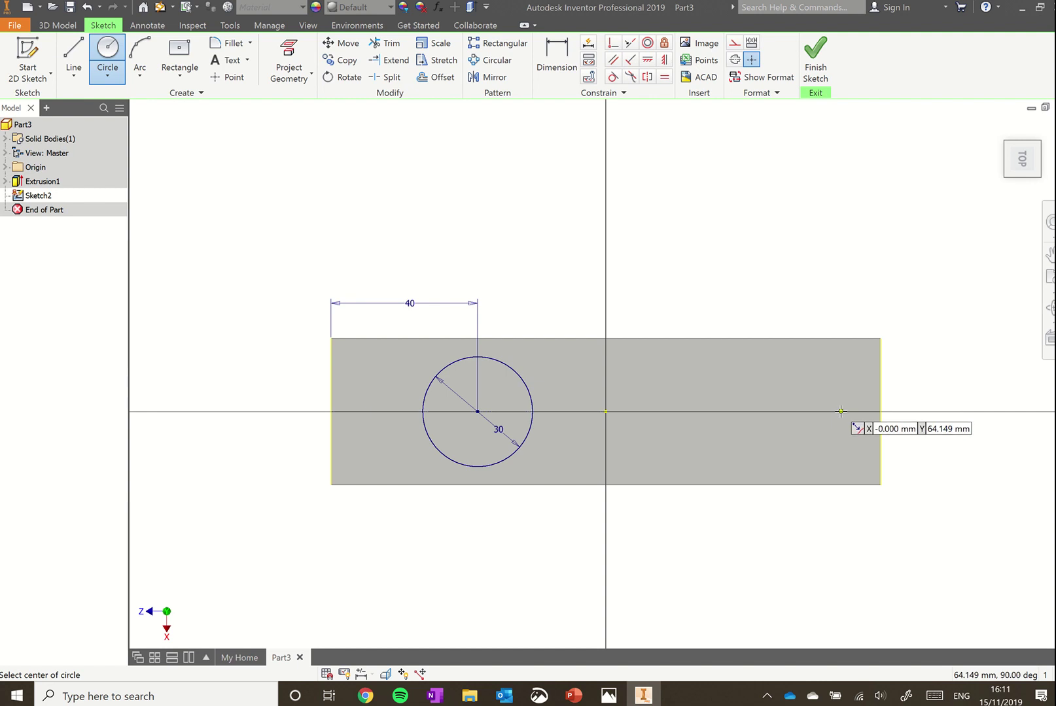
{"action": "left_click", "coordinate": [841, 411]}
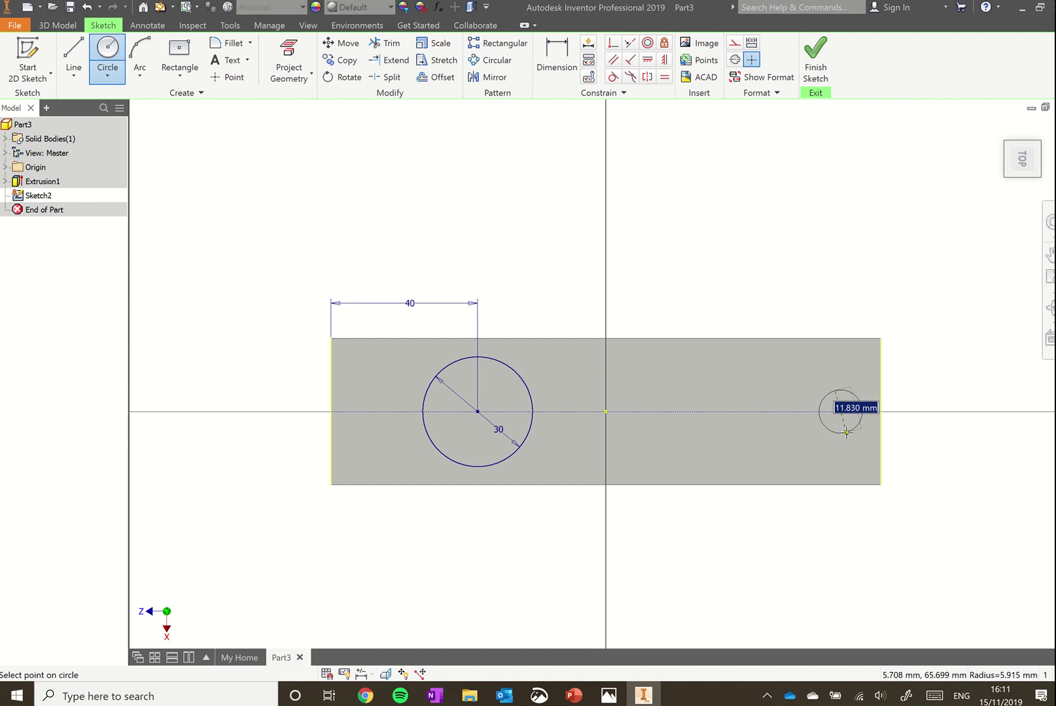
{"action": "type", "text": "6.5"}
{"action": "key", "text": "Return"}
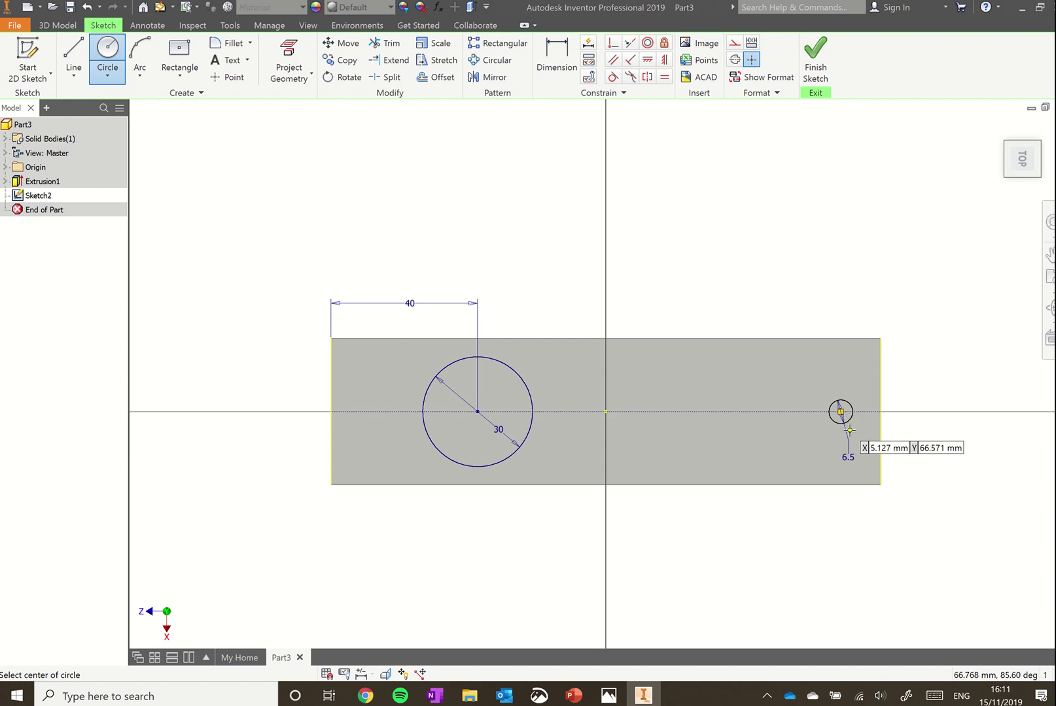
{"action": "scroll", "coordinate": [850, 430], "scroll_direction": "up", "scroll_amount": 8}
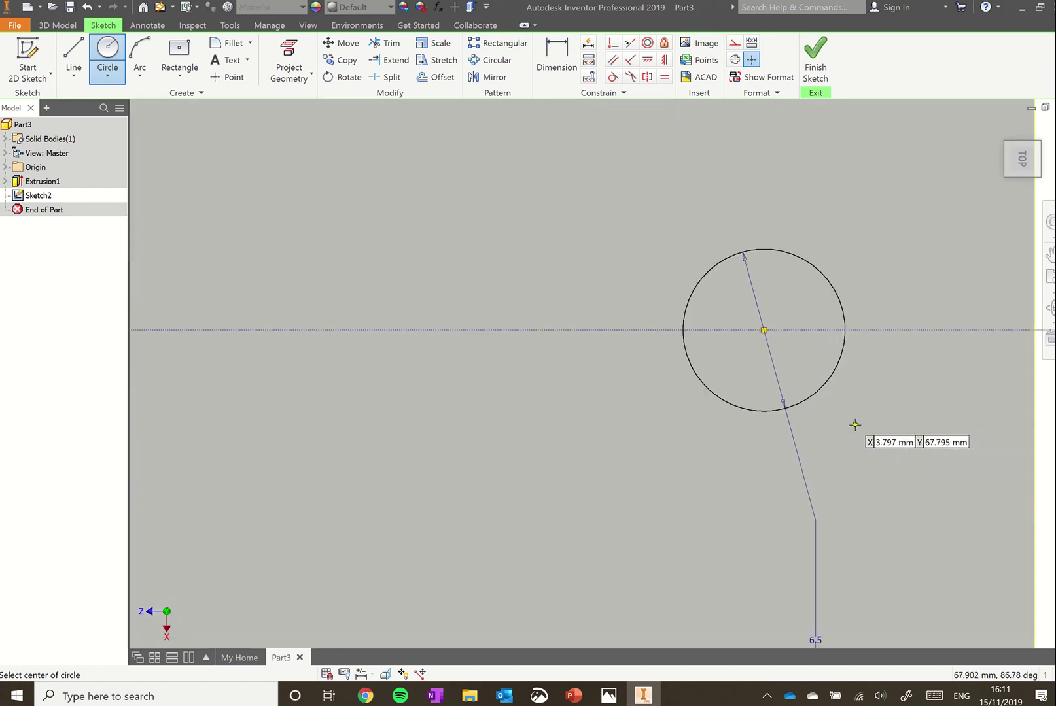
{"action": "scroll", "coordinate": [686, 486], "scroll_direction": "down", "scroll_amount": 8}
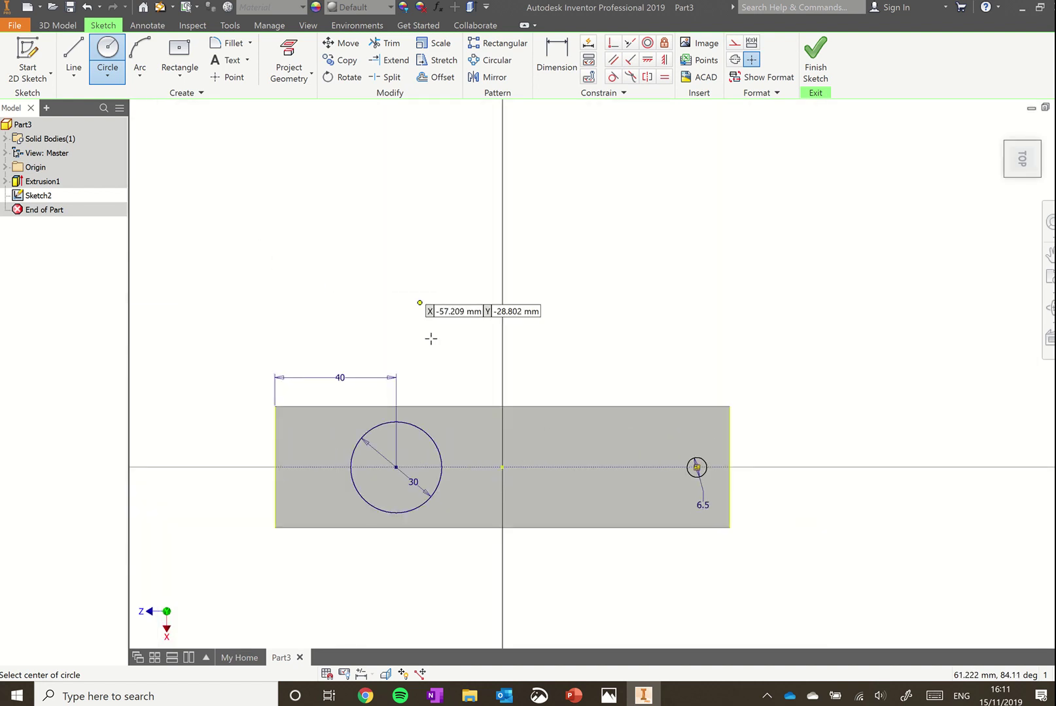
{"action": "key", "text": "Escape"}
{"action": "left_click", "coordinate": [695, 465]}
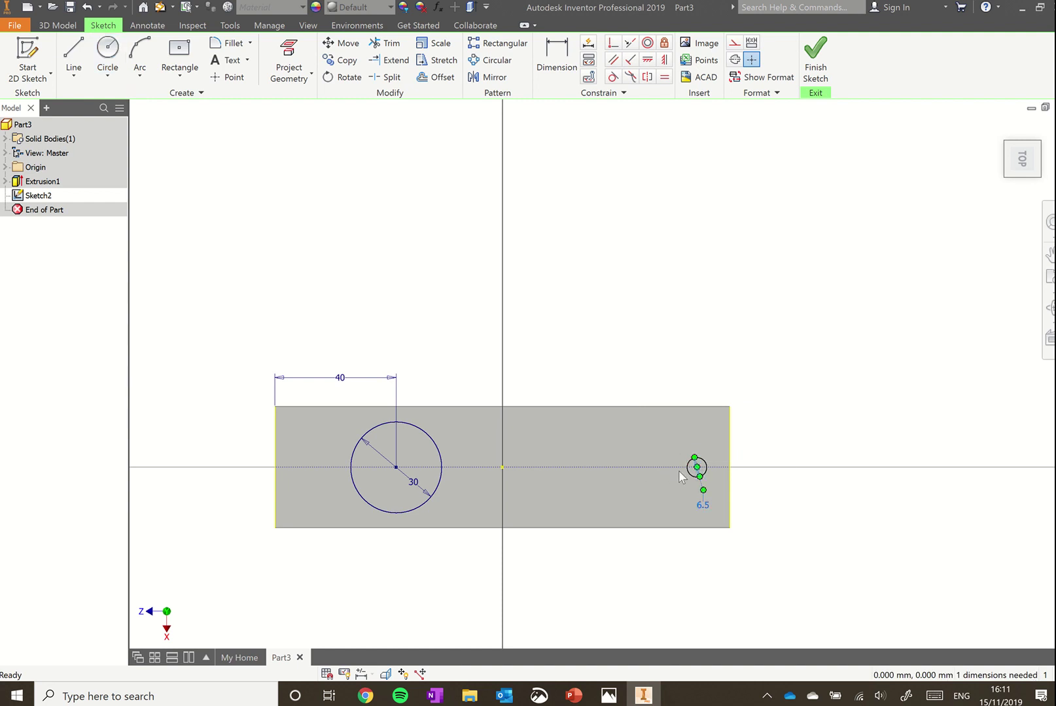
{"action": "key", "text": "Escape"}
{"action": "left_click_drag", "start_coordinate": [692, 479], "coordinate": [646, 474]}
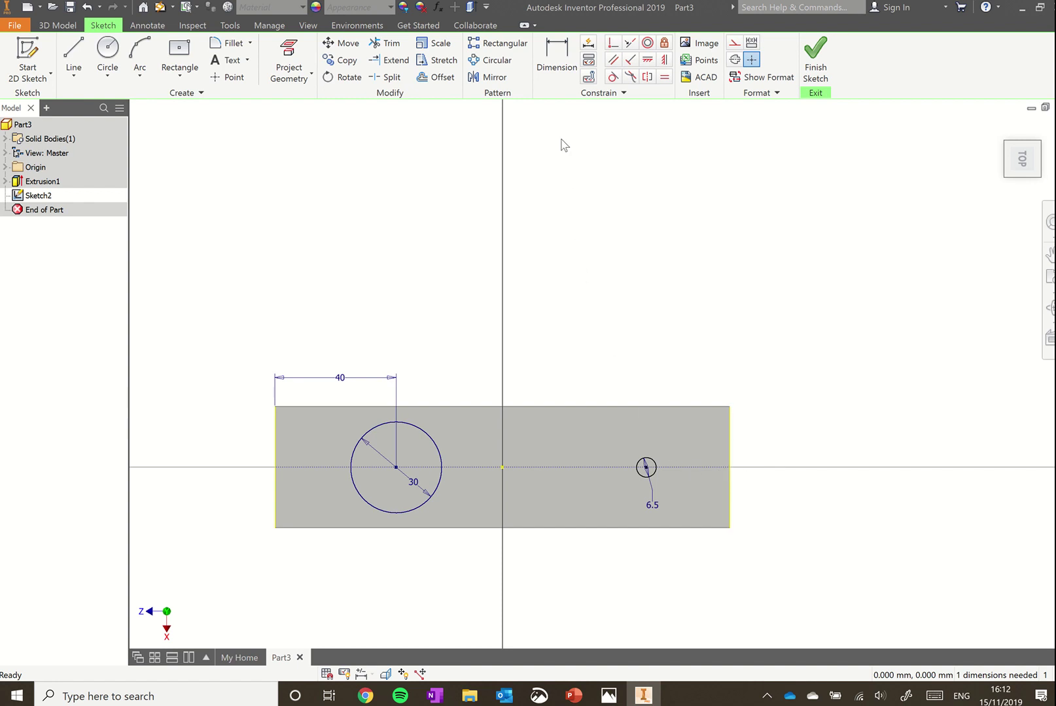
Dimension the 6.5 mm circle's centre 10 mm from the block's right edge.
{"action": "left_click", "coordinate": [556, 58]}
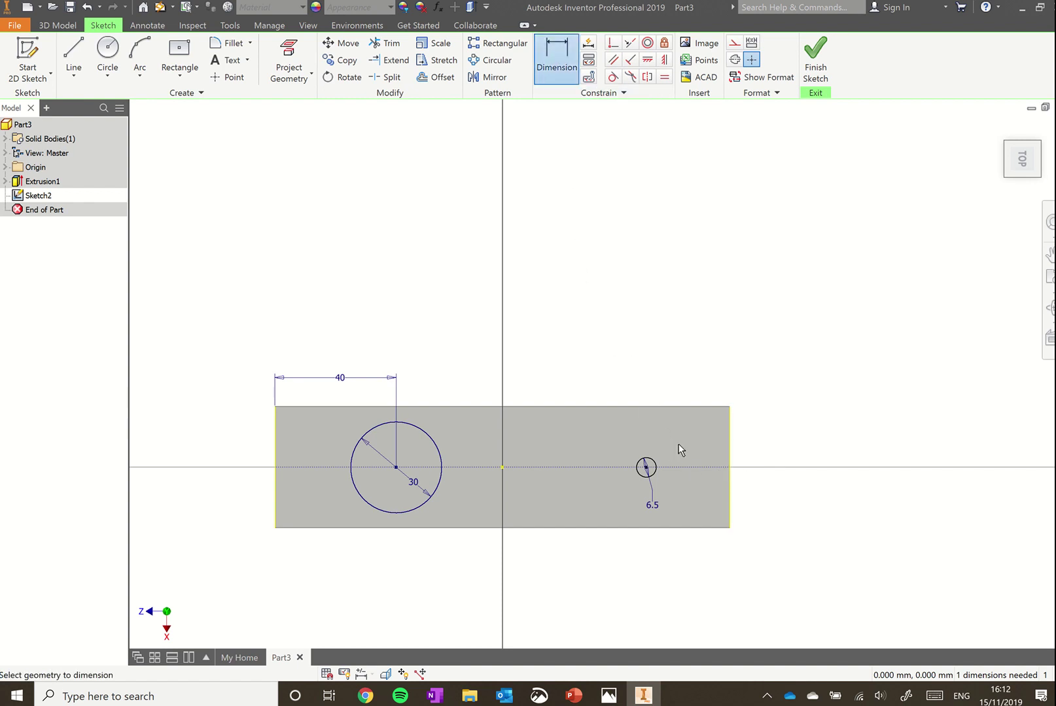
{"action": "left_click", "coordinate": [731, 452]}
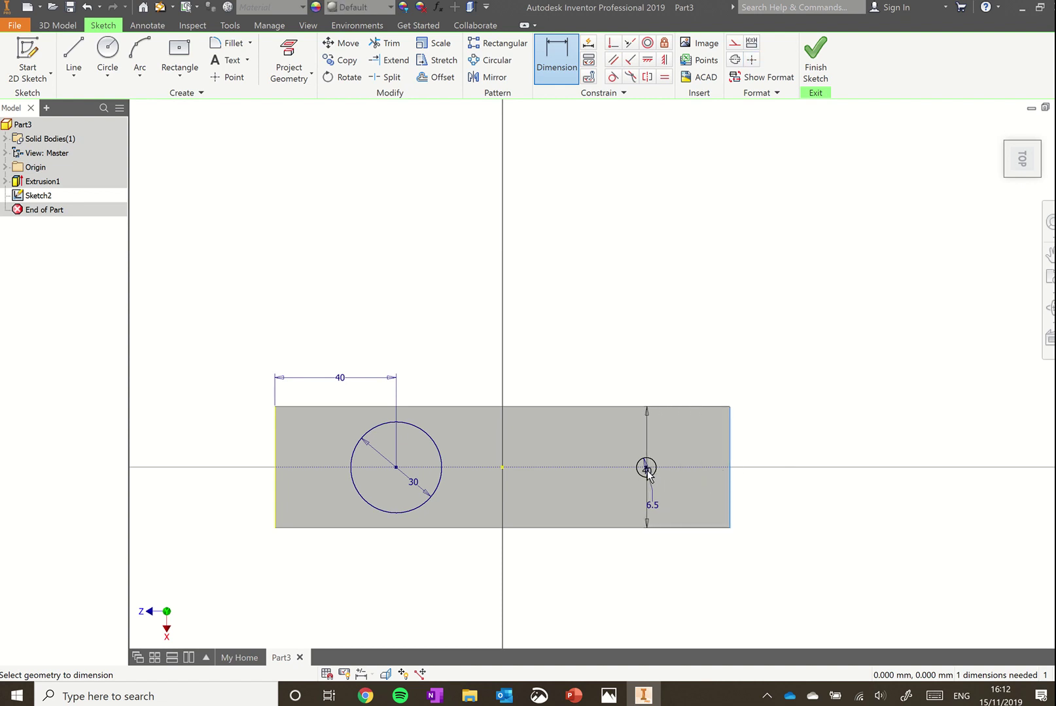
{"action": "key", "text": "Escape"}
{"action": "left_click", "coordinate": [677, 466]}
{"action": "left_click", "coordinate": [687, 443]}
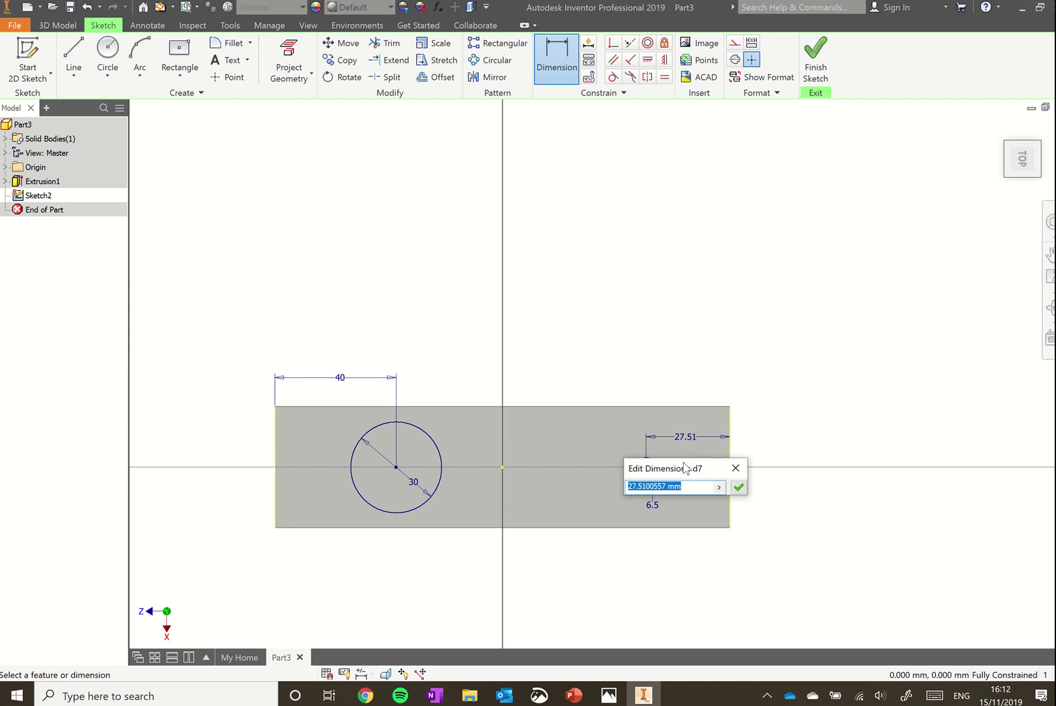
{"action": "type", "text": "10"}
{"action": "left_click", "coordinate": [739, 488]}
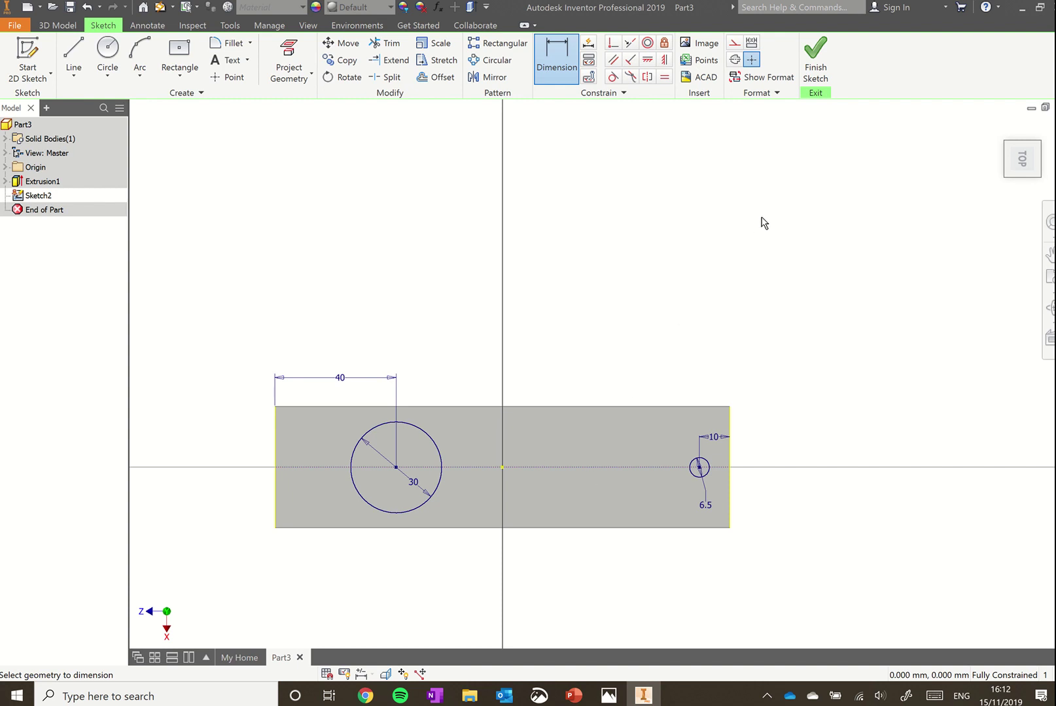
Finish the sketch and cut-extrude the 30 mm and 6.5 mm circles 20 mm down into the block.
{"action": "left_click", "coordinate": [816, 60]}
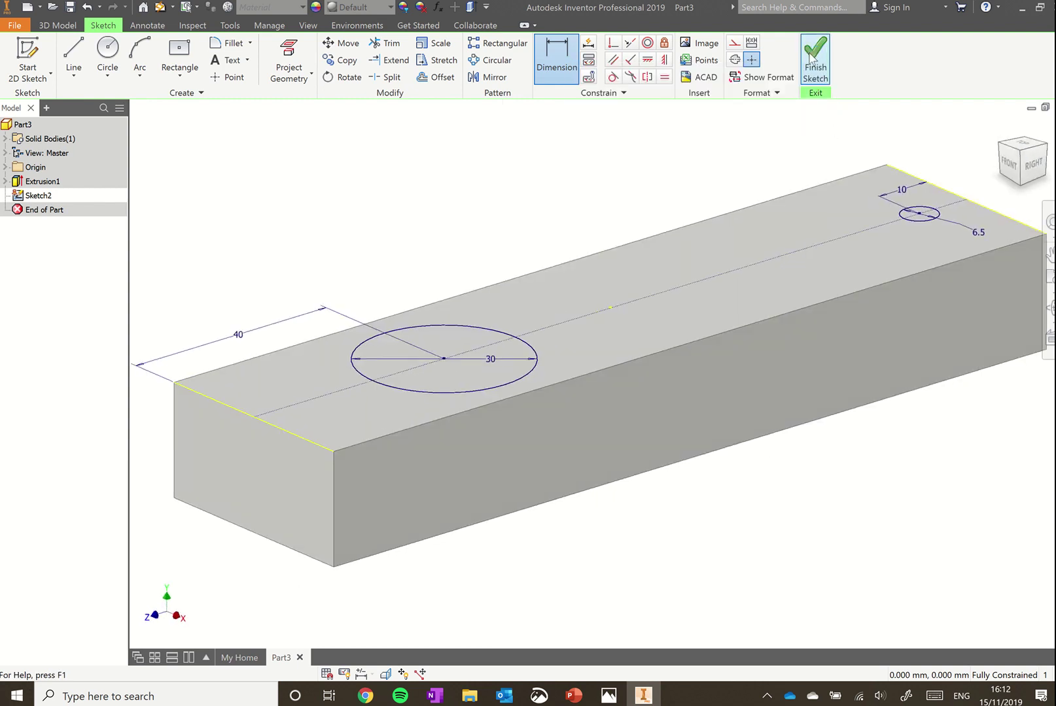
{"action": "scroll", "coordinate": [605, 471], "scroll_direction": "down", "scroll_amount": 3}
{"action": "scroll", "coordinate": [633, 451], "scroll_direction": "up", "scroll_amount": 2}
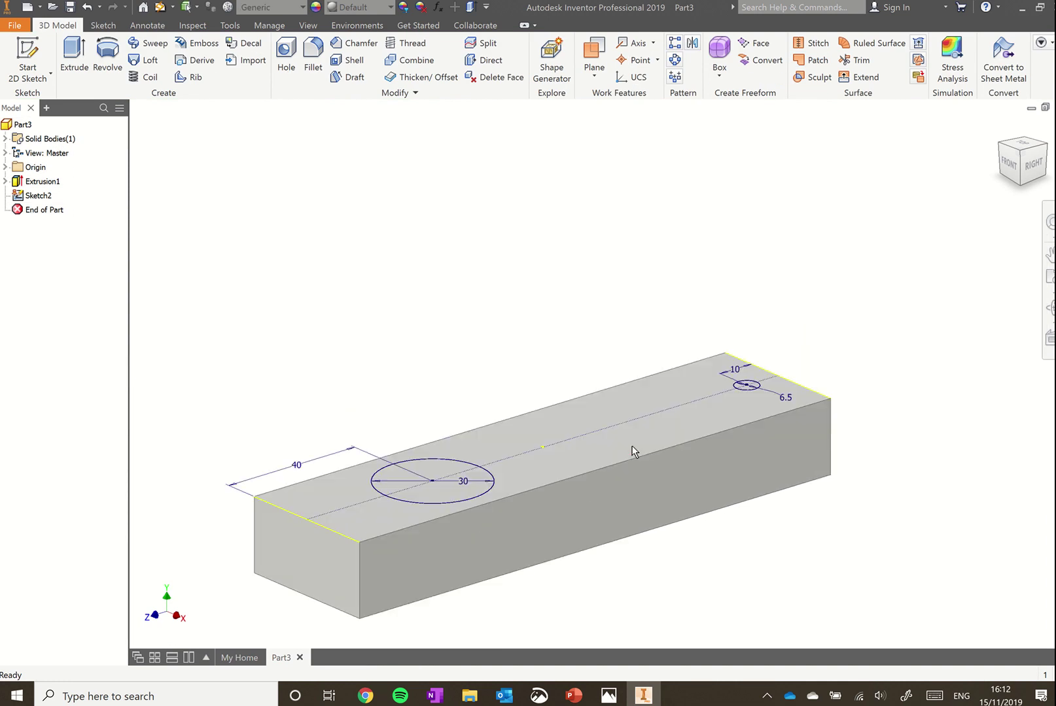
{"action": "left_click", "coordinate": [75, 60]}
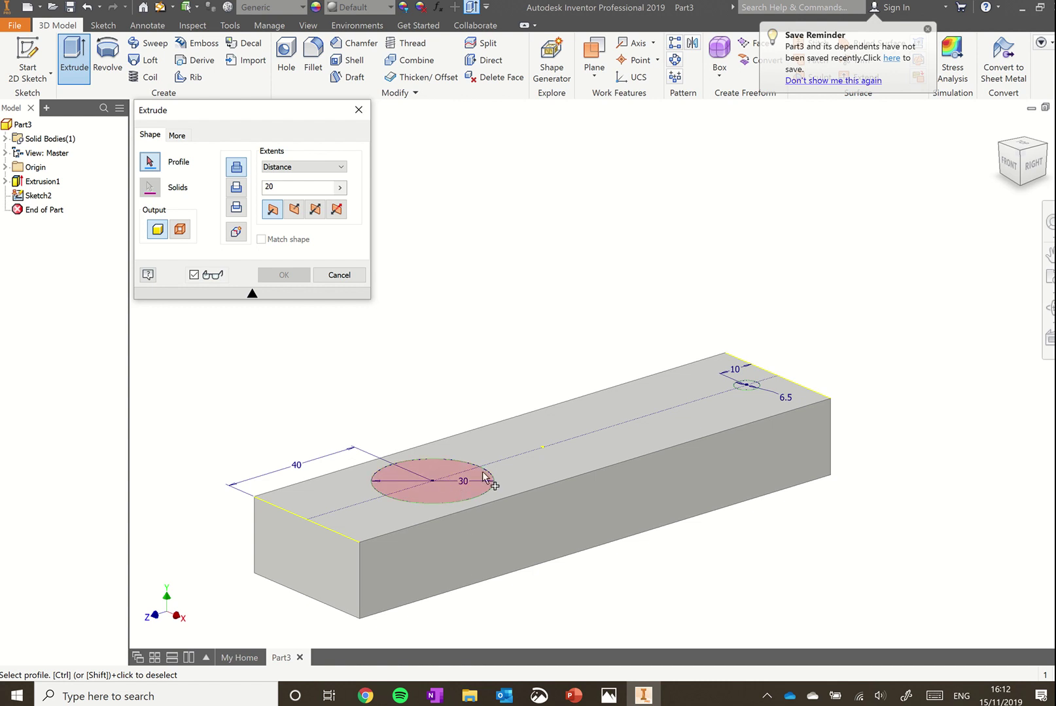
{"action": "left_click", "coordinate": [425, 485]}
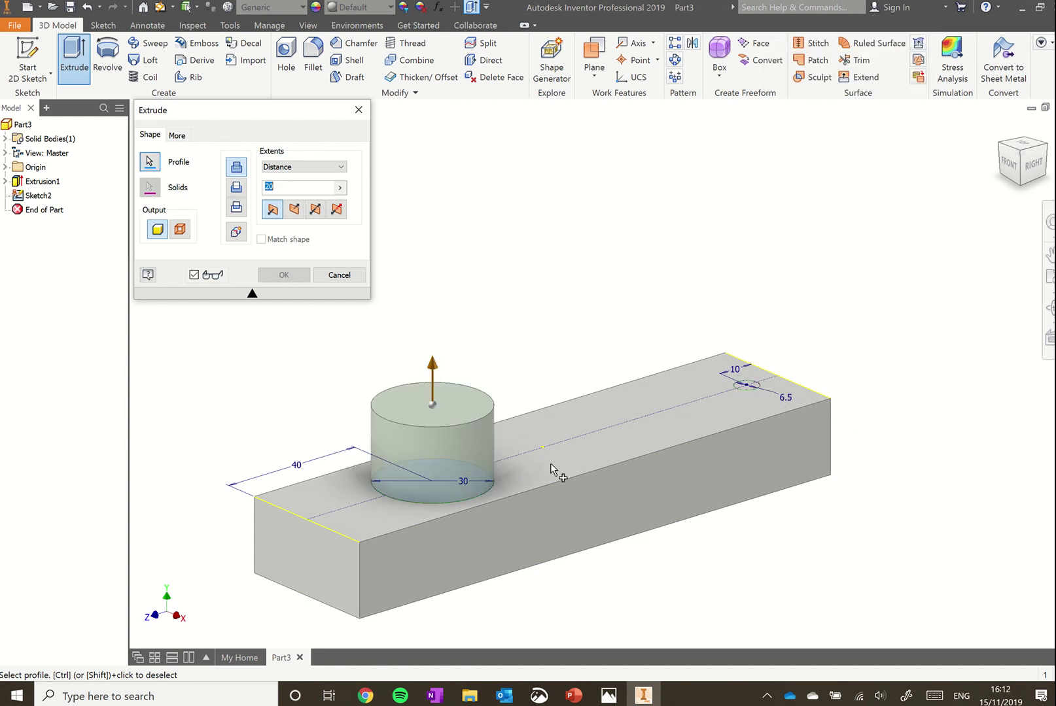
{"action": "left_click", "coordinate": [755, 387]}
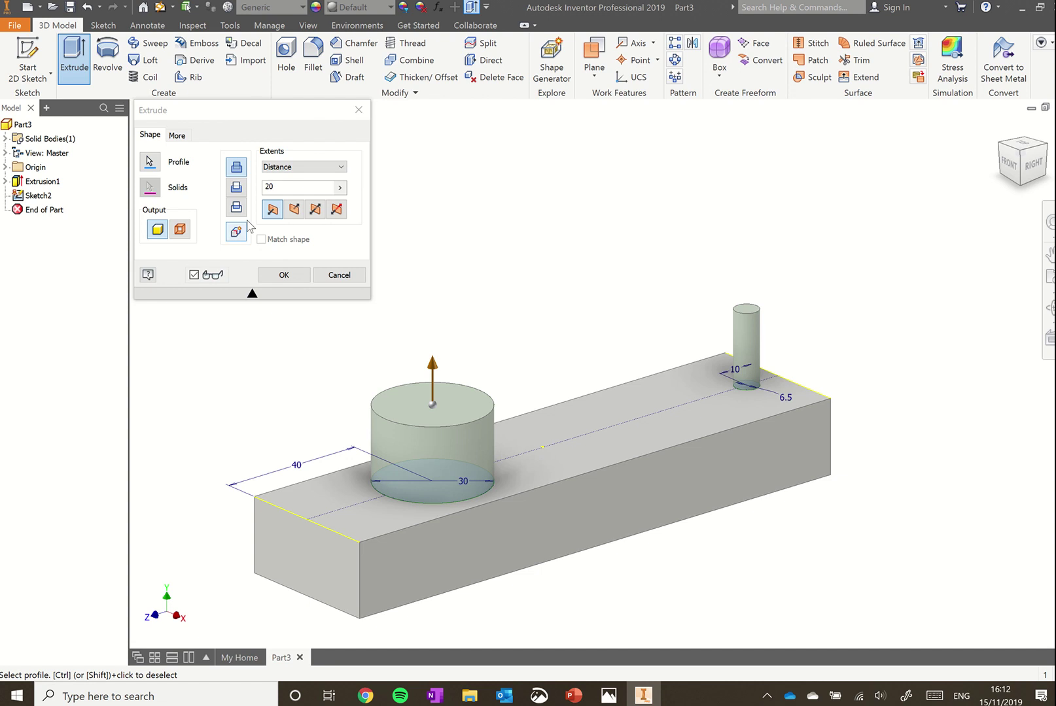
{"action": "left_click", "coordinate": [238, 187]}
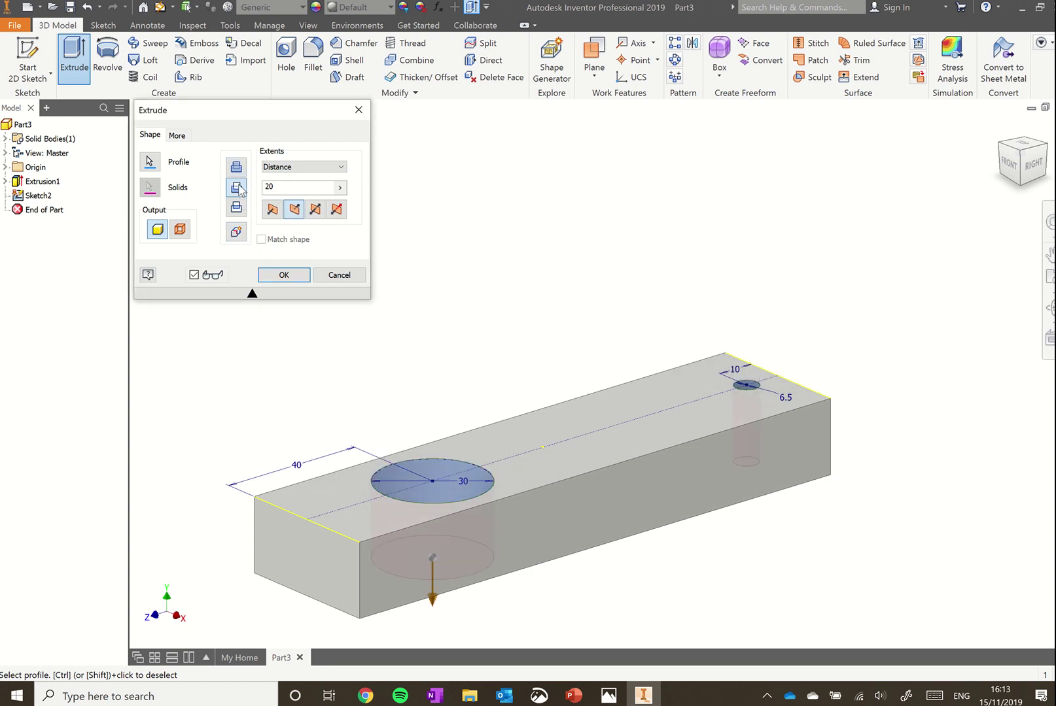
{"action": "left_click", "coordinate": [285, 275]}
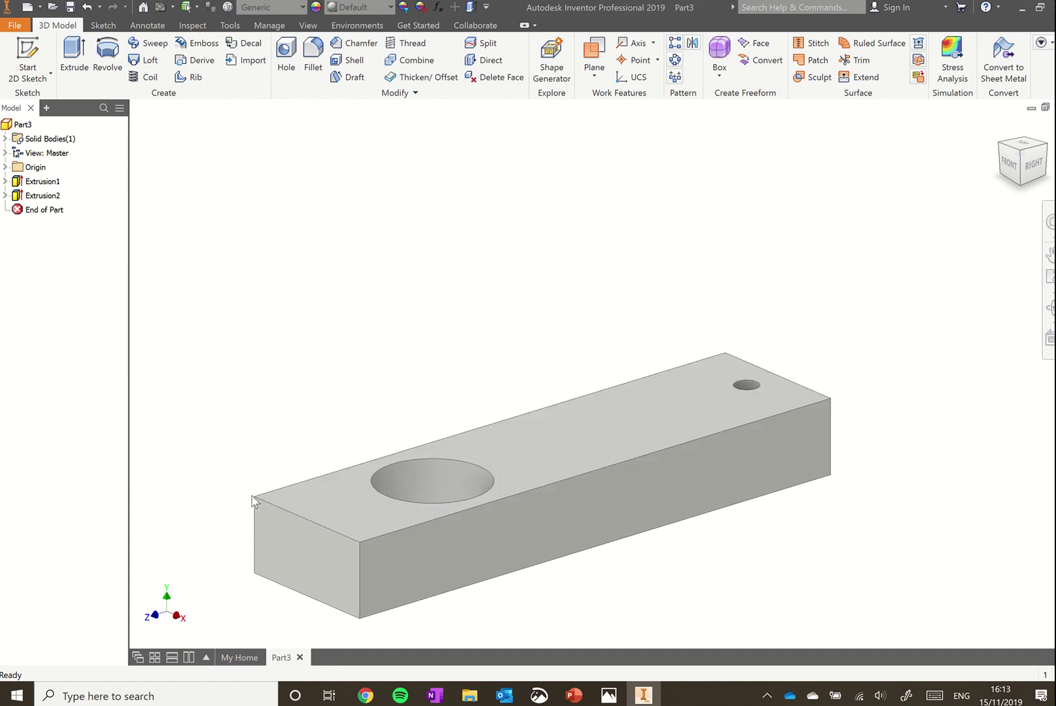
Fillet every edge of the Extrusion1 feature with a 1 mm radius, using Feature select mode.
{"action": "left_click", "coordinate": [312, 53]}
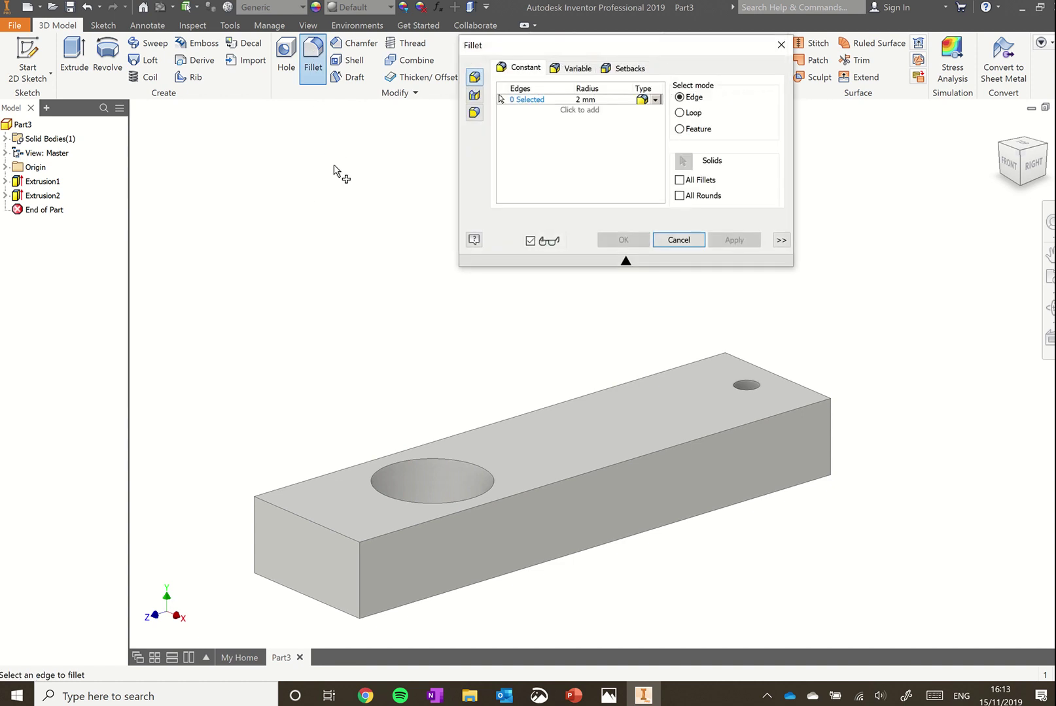
{"action": "left_click", "coordinate": [601, 99]}
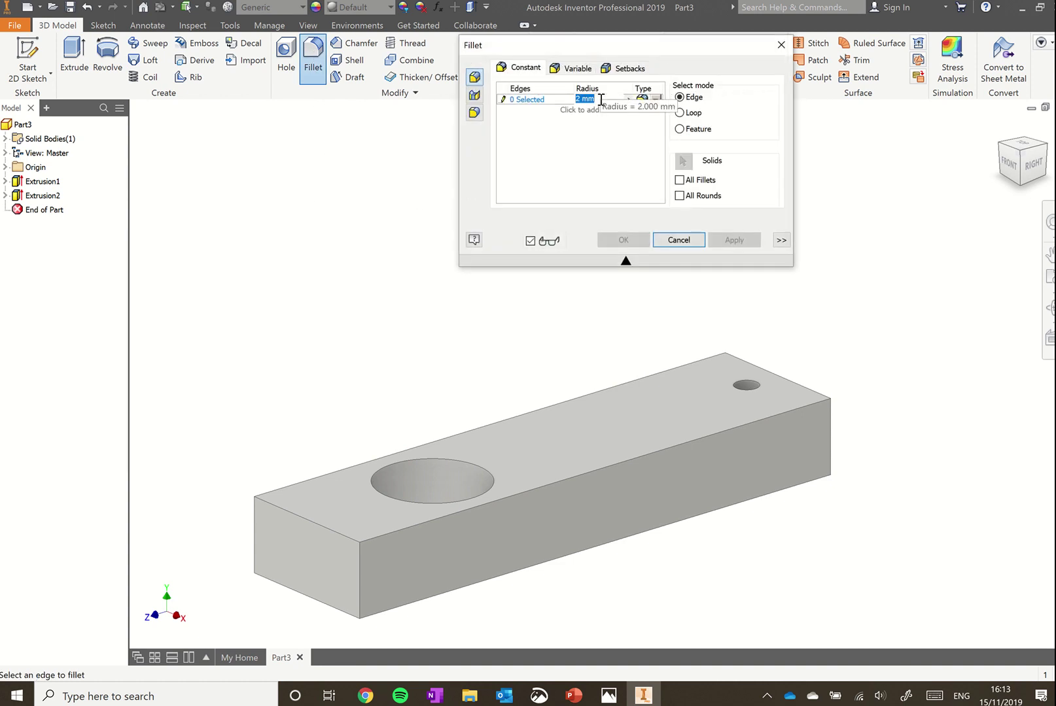
{"action": "type", "text": "1"}
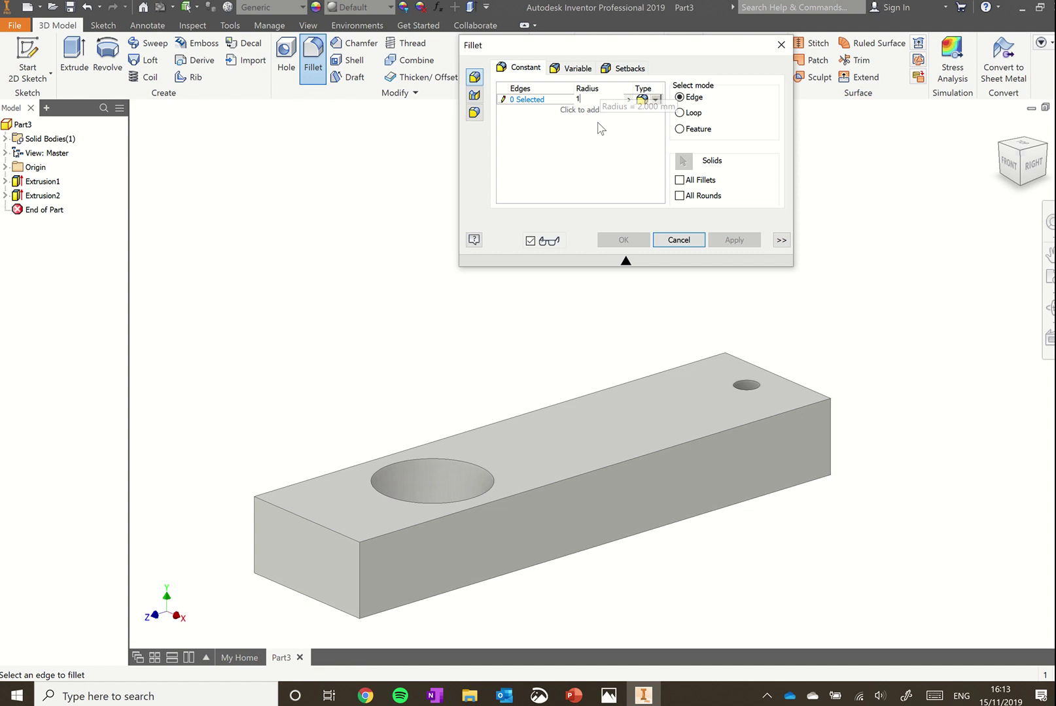
{"action": "left_click", "coordinate": [594, 140]}
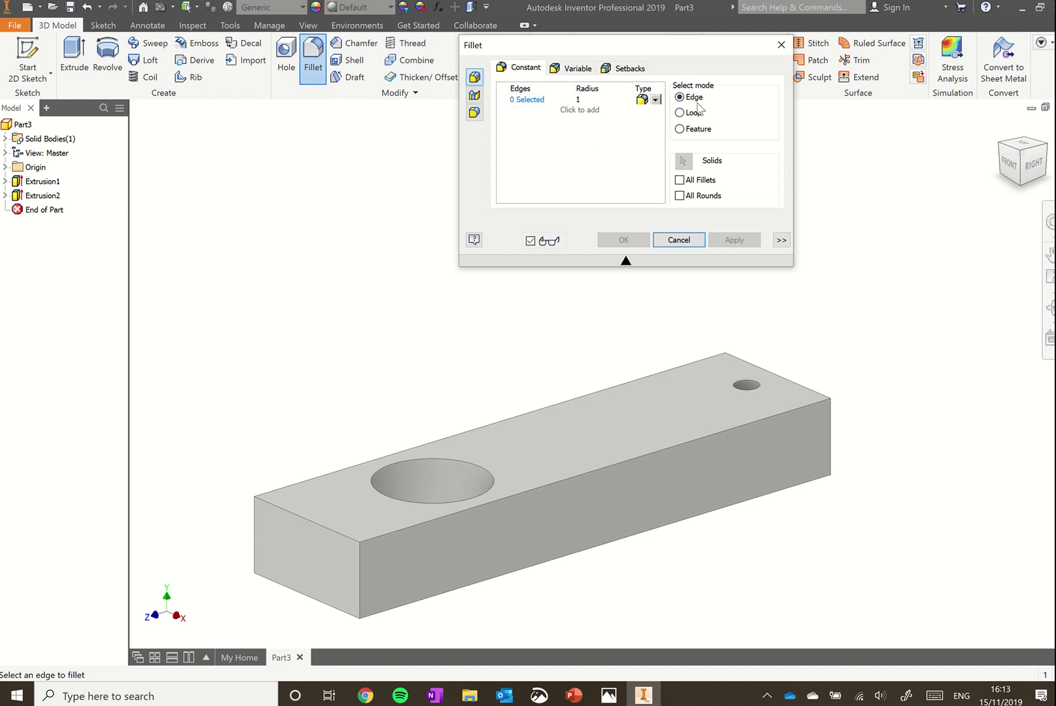
{"action": "left_click", "coordinate": [696, 130]}
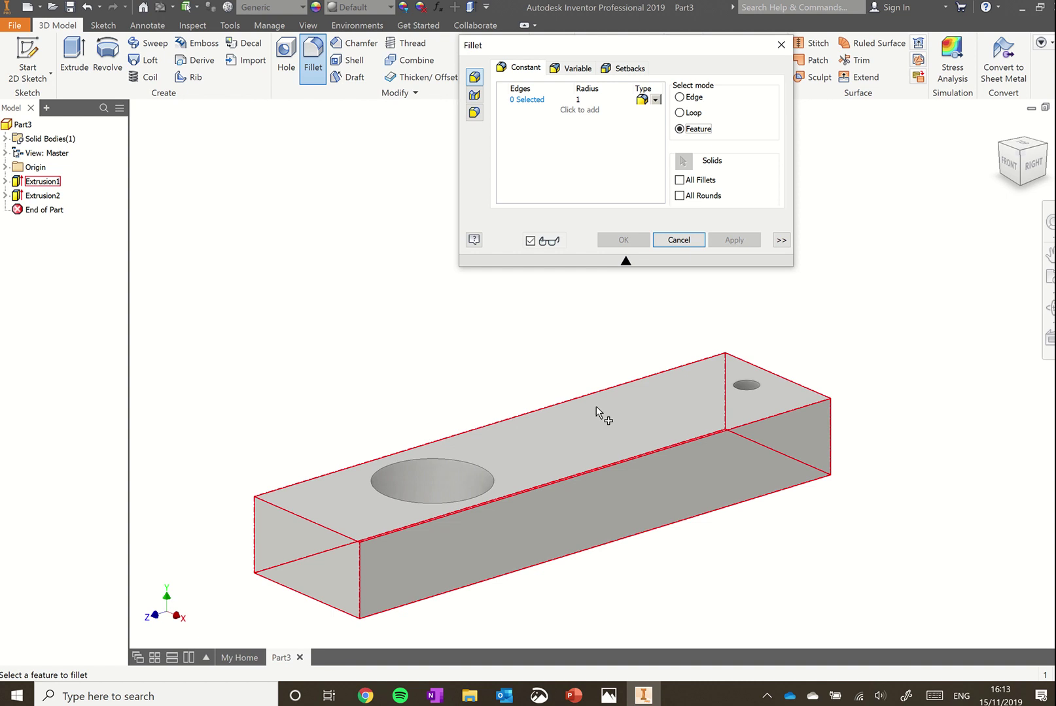
{"action": "left_click", "coordinate": [596, 407]}
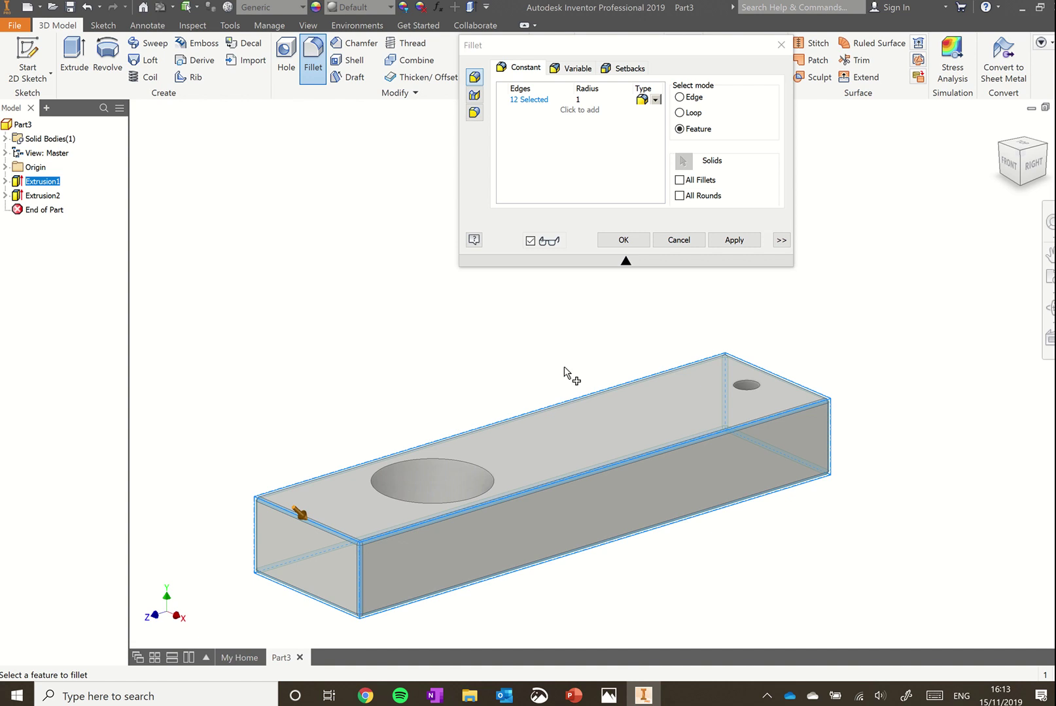
{"action": "left_click", "coordinate": [631, 240]}
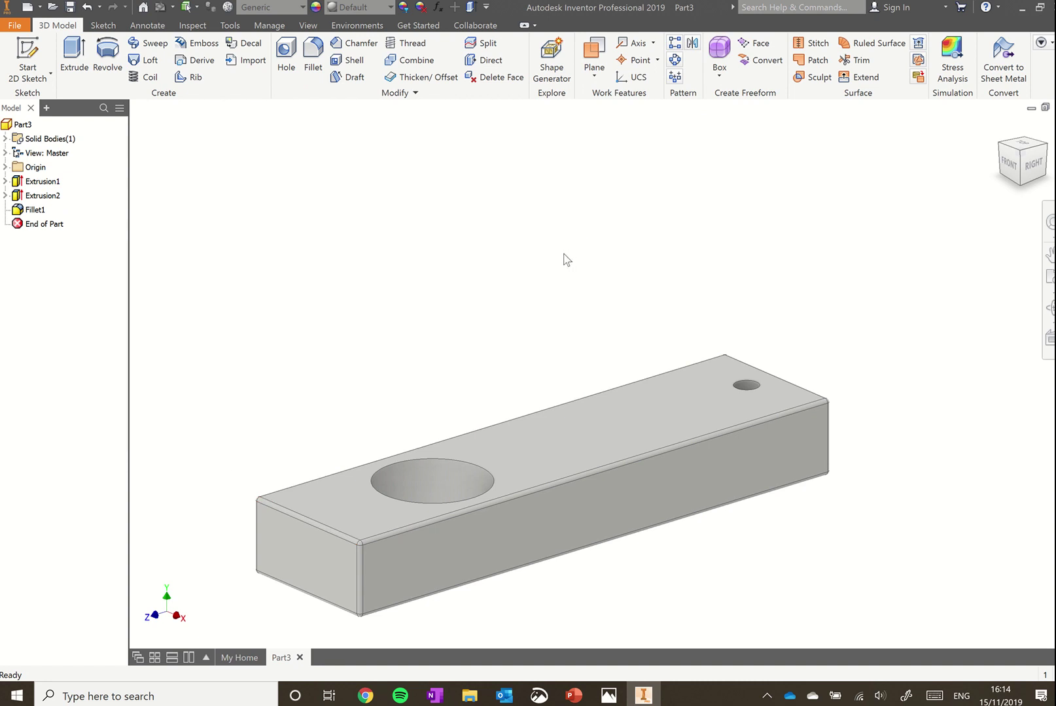
Apply the Yellow Pine - Solid Stained Light appearance to the block.
{"action": "left_click", "coordinate": [390, 8]}
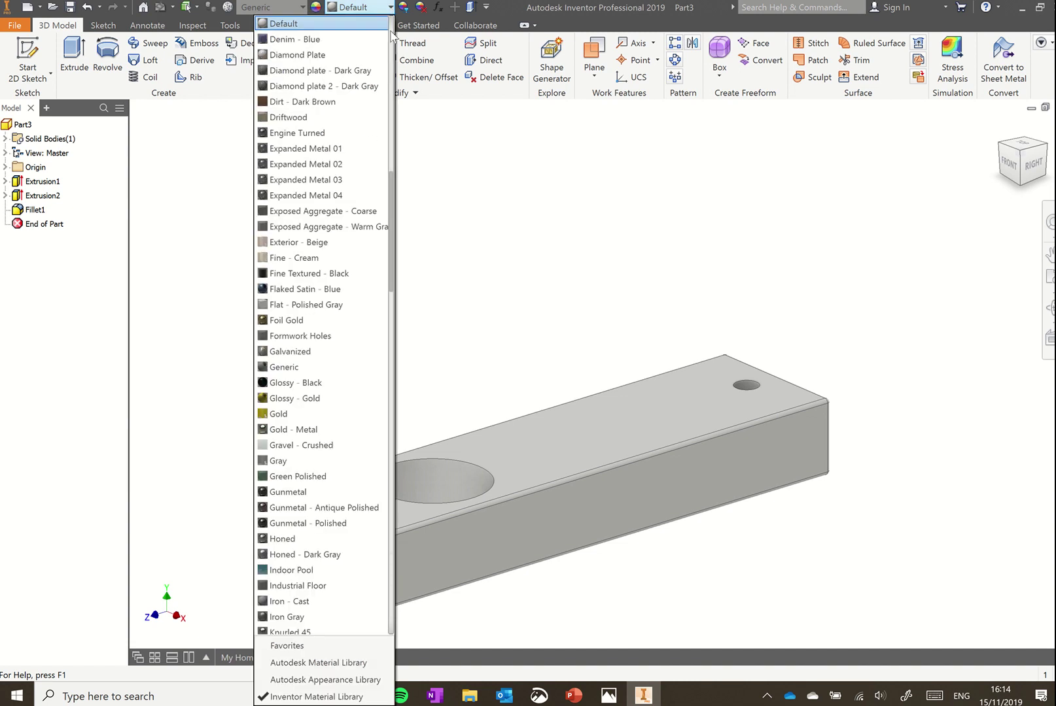
{"action": "left_click_drag", "start_coordinate": [391, 190], "coordinate": [411, 560]}
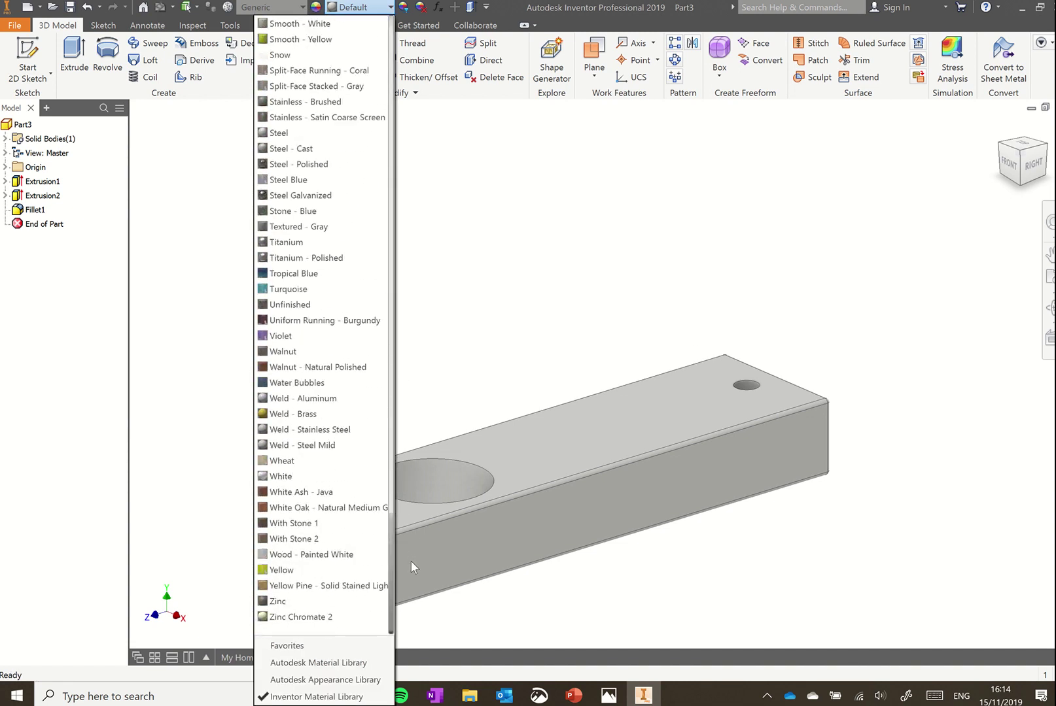
{"action": "left_click", "coordinate": [314, 586]}
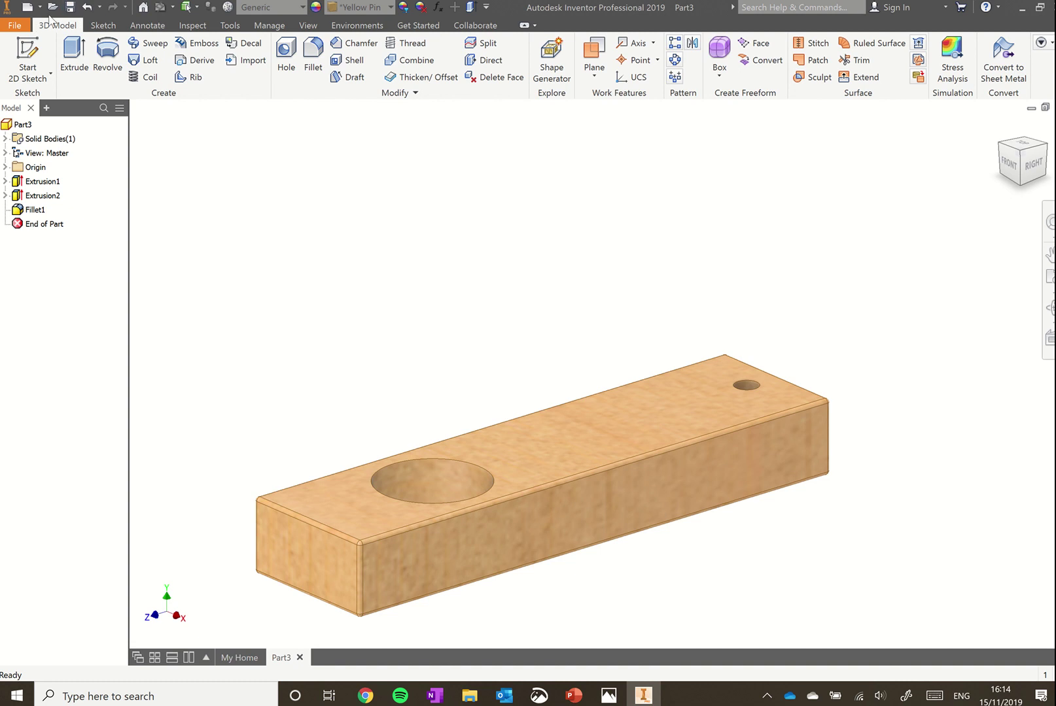
Save the part under the new name 'Drawer' in the CAD folder.
{"action": "left_click", "coordinate": [13, 25]}
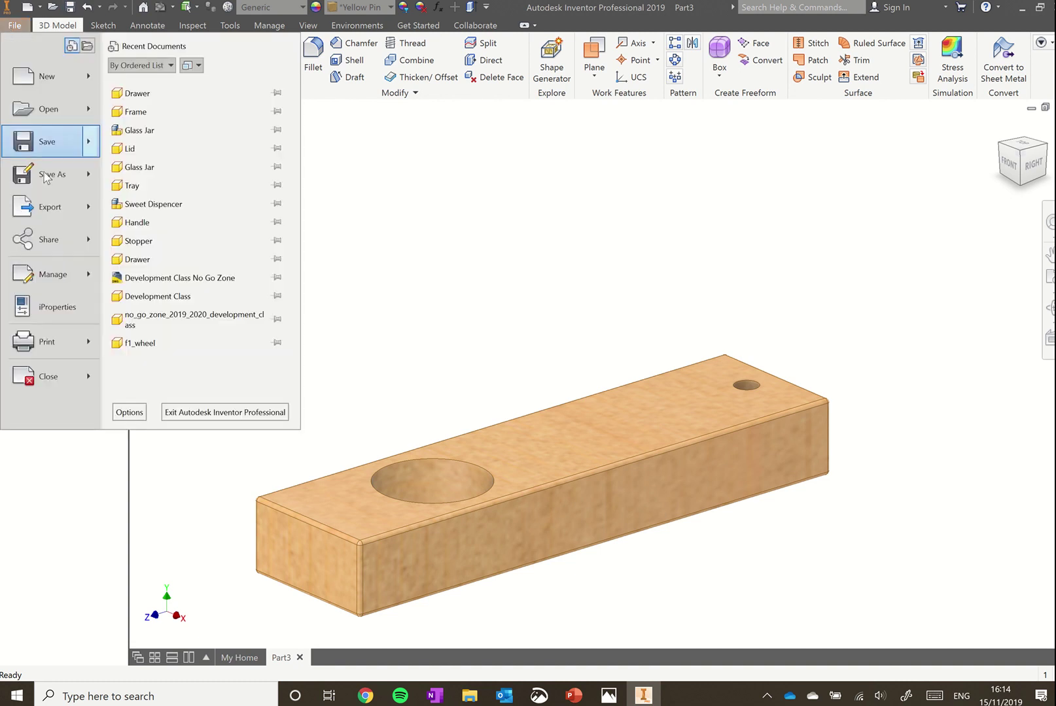
{"action": "left_click", "coordinate": [45, 178]}
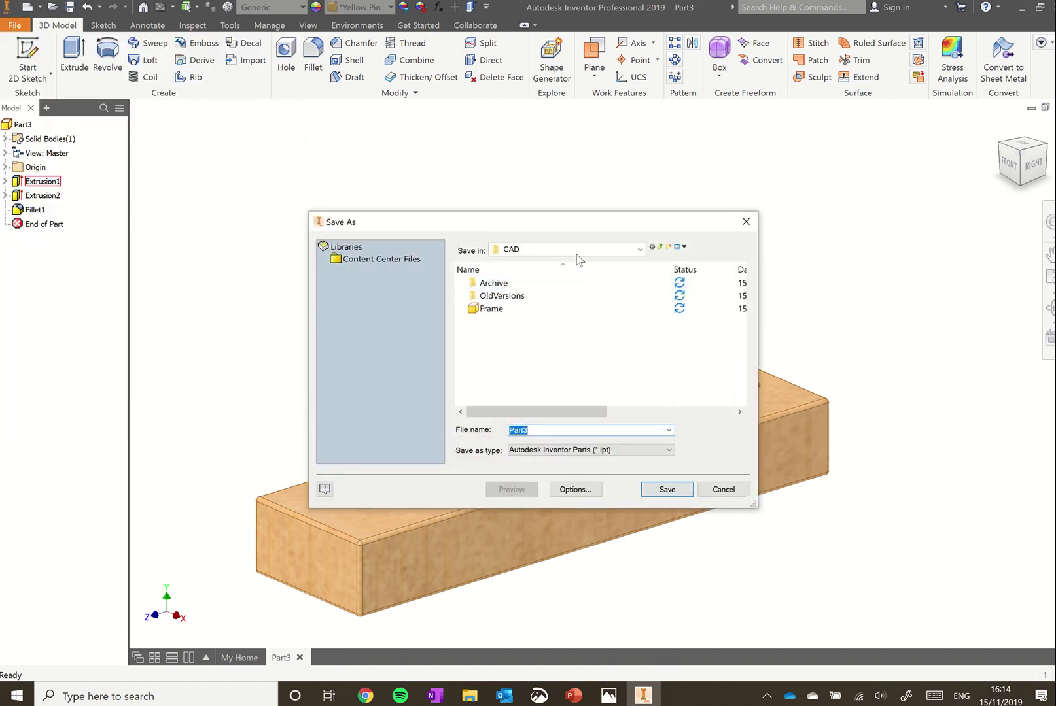
{"action": "left_click", "coordinate": [519, 251]}
{"action": "double_click", "coordinate": [544, 430]}
{"action": "type", "text": "Drawer"}
{"action": "left_click", "coordinate": [670, 492]}
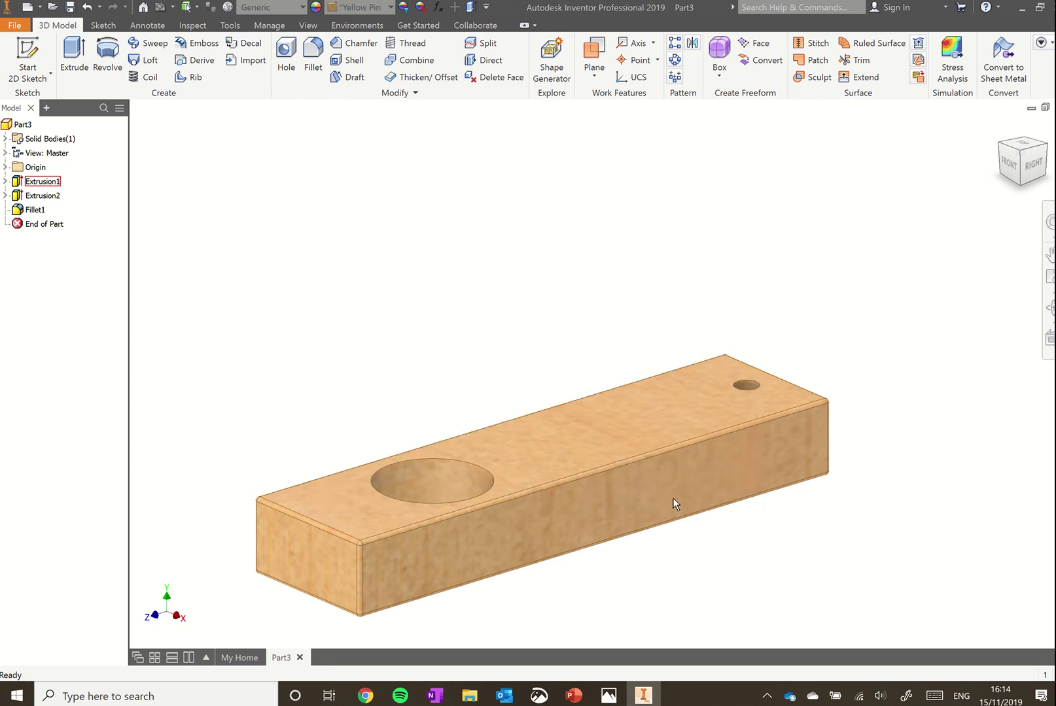